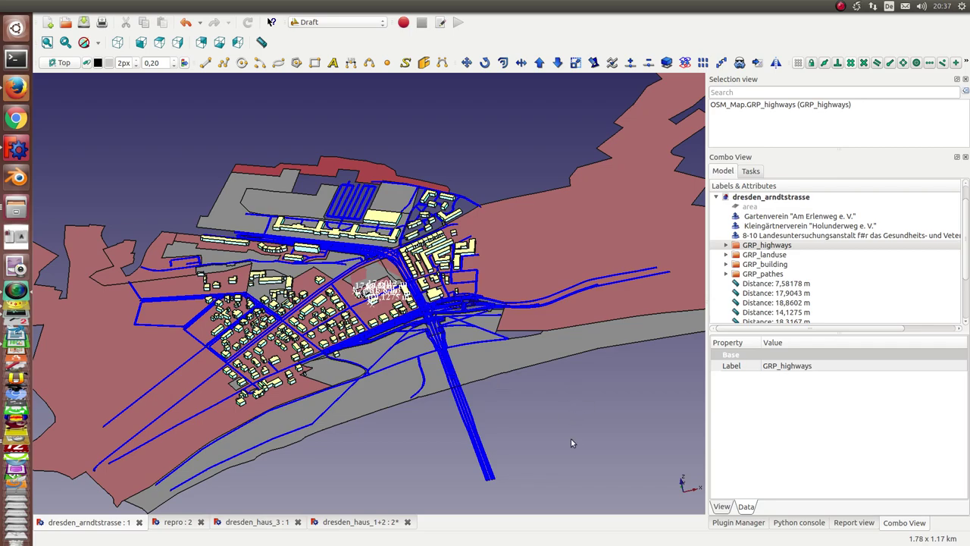
# Step: Orbit and zoom the Arndtstraße OSM map into a tilted close-up of the measured buildings
pyautogui.moveTo(559, 391)
pyautogui.mouseDown(button='middle')
pyautogui.moveTo(552, 363)
pyautogui.moveTo(493, 492)
pyautogui.moveTo(471, 455)
pyautogui.mouseUp(button='middle')
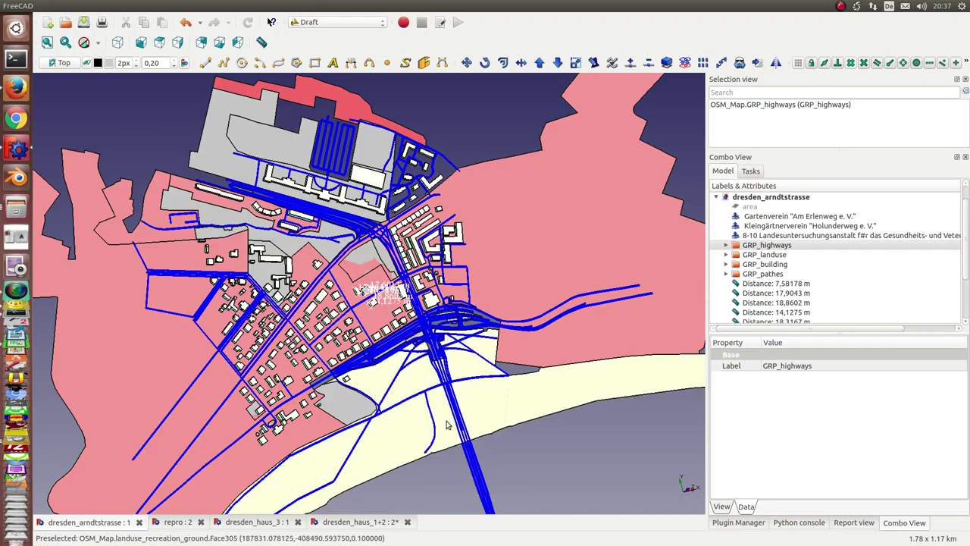
pyautogui.scroll(2, 392, 295)
pyautogui.scroll(2, 383, 376)
pyautogui.moveTo(383, 376); pyautogui.dragTo(341, 288, button='middle')
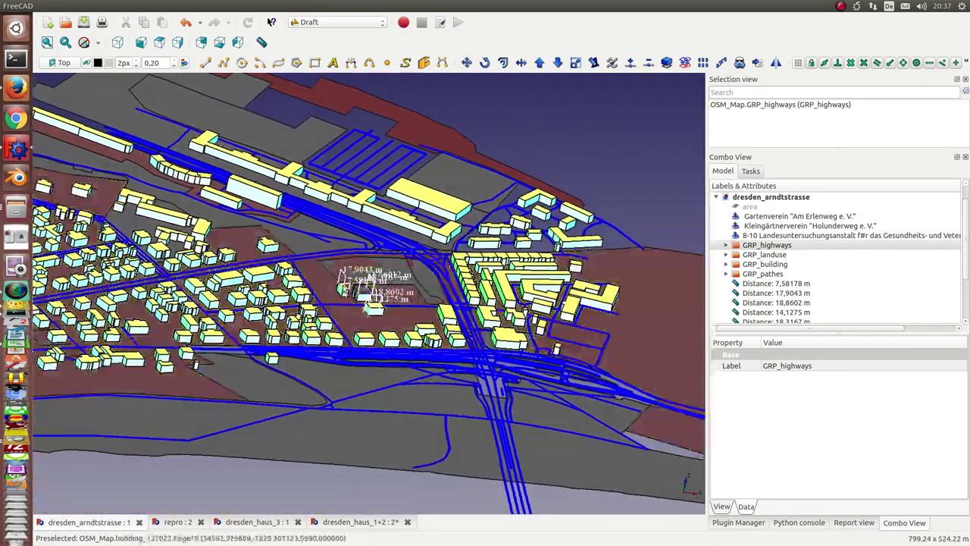
pyautogui.scroll(2, 382, 311)
pyautogui.moveTo(384, 311)
pyautogui.mouseDown(button='middle')
pyautogui.moveTo(468, 297)
pyautogui.moveTo(442, 292)
pyautogui.mouseUp(button='middle')
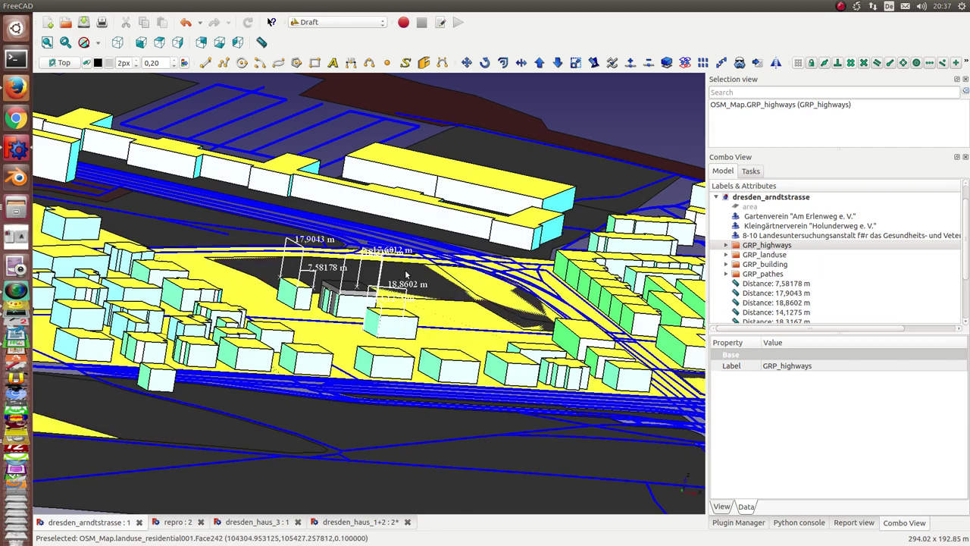
pyautogui.moveTo(396, 295); pyautogui.dragTo(405, 296, button='middle')
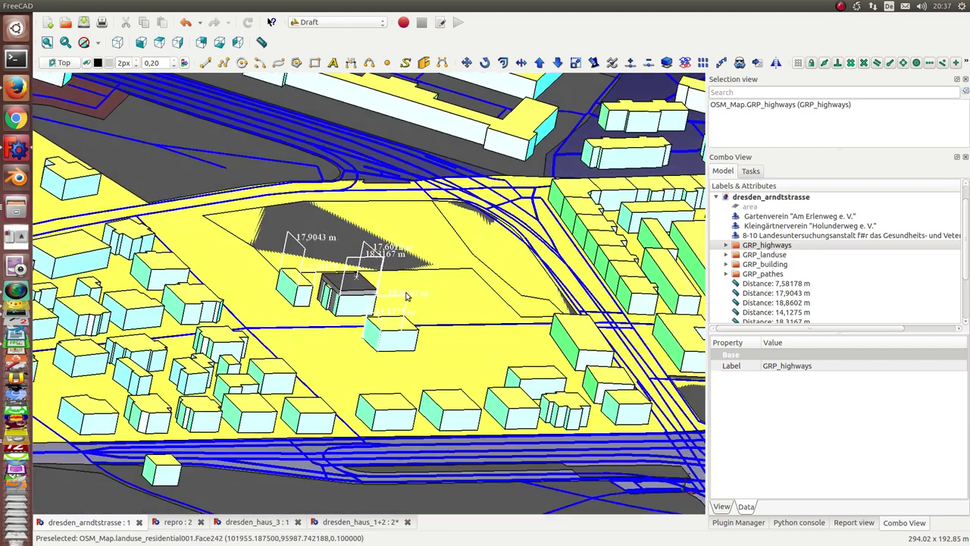
# Step: Hide GRP_highways and GRP_landuse, leaving the measured buildings' distance dimensions (7,58178 m to 18,8602 m) in view
pyautogui.click(761, 250)
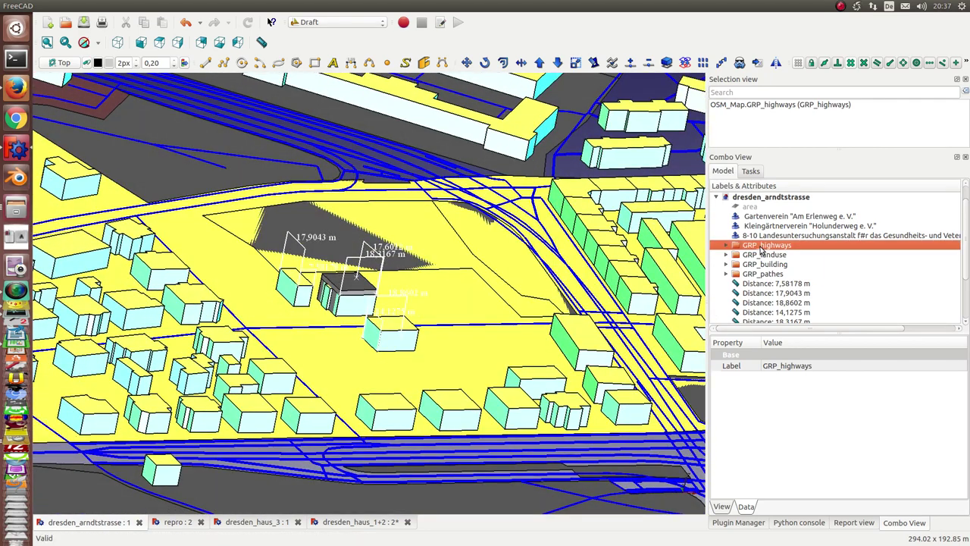
pyautogui.press('space')
pyautogui.click(766, 256)
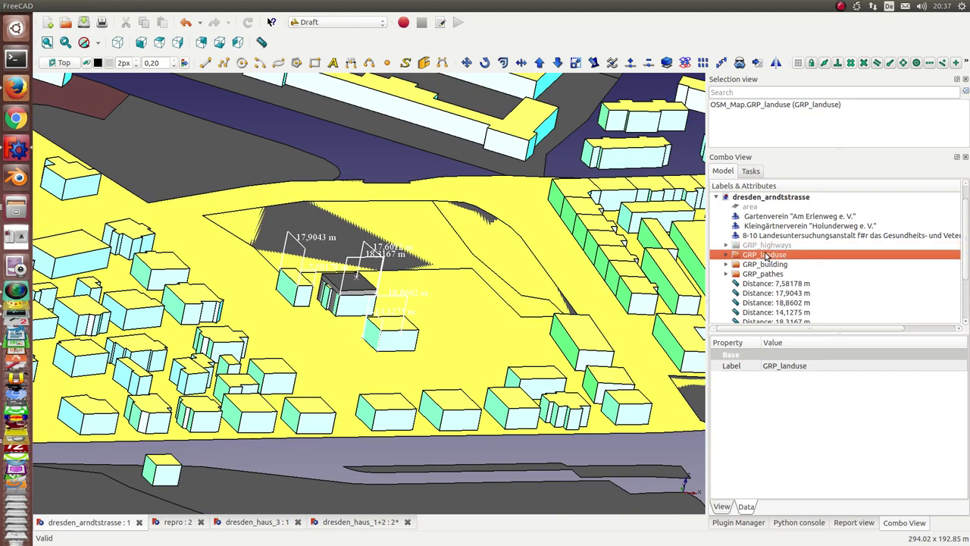
pyautogui.press('space')
pyautogui.scroll(5, 503, 310)
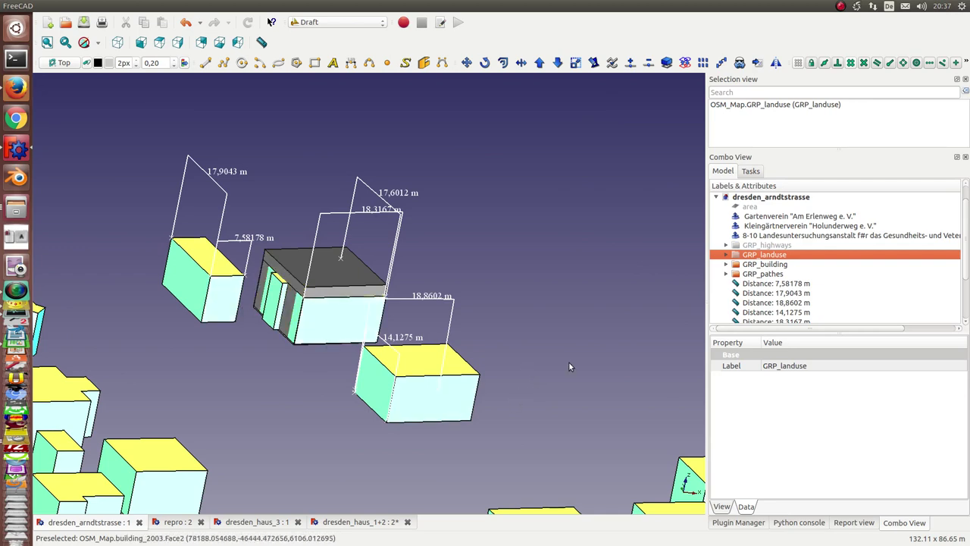
pyautogui.moveTo(570, 367); pyautogui.dragTo(580, 364, button='middle')
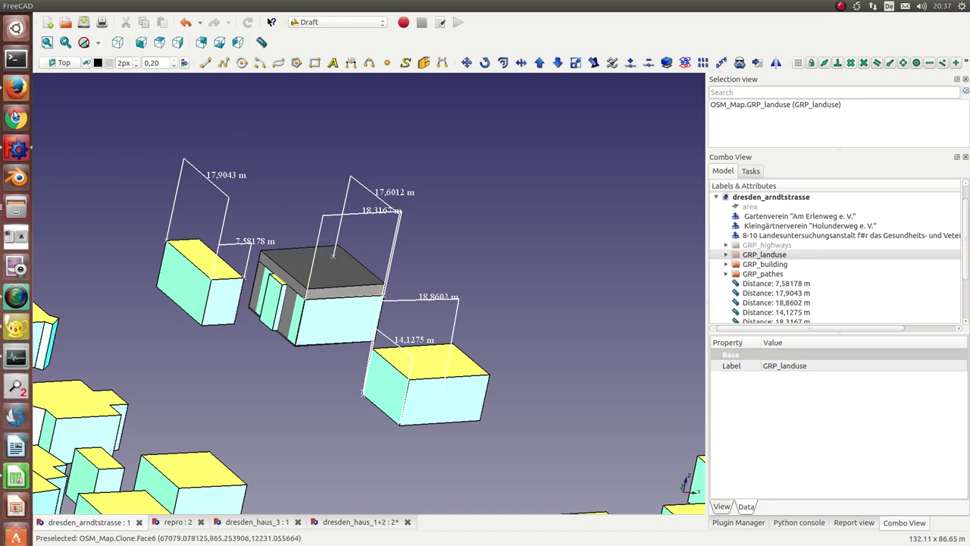
pyautogui.click(16, 88)
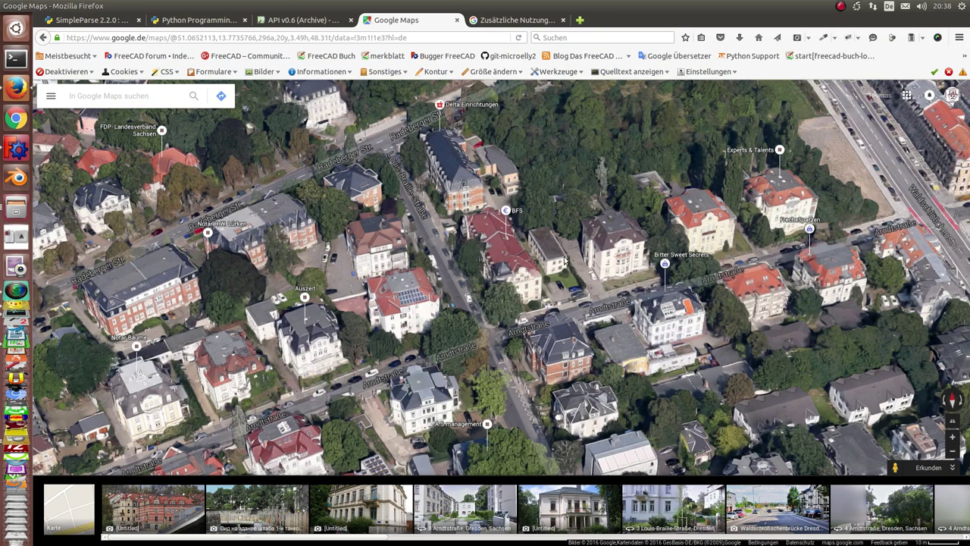
pyautogui.scroll(-2, 558, 269)
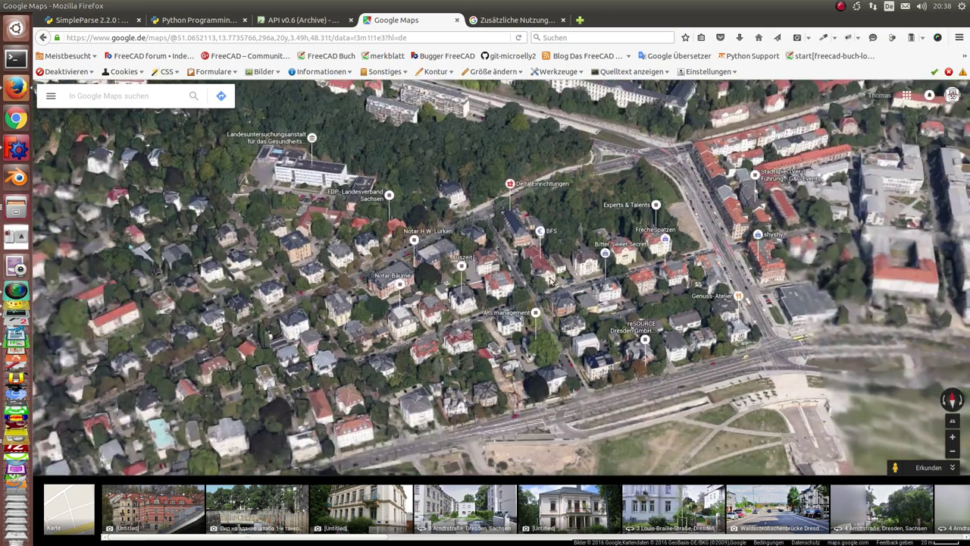
pyautogui.scroll(3, 549, 279)
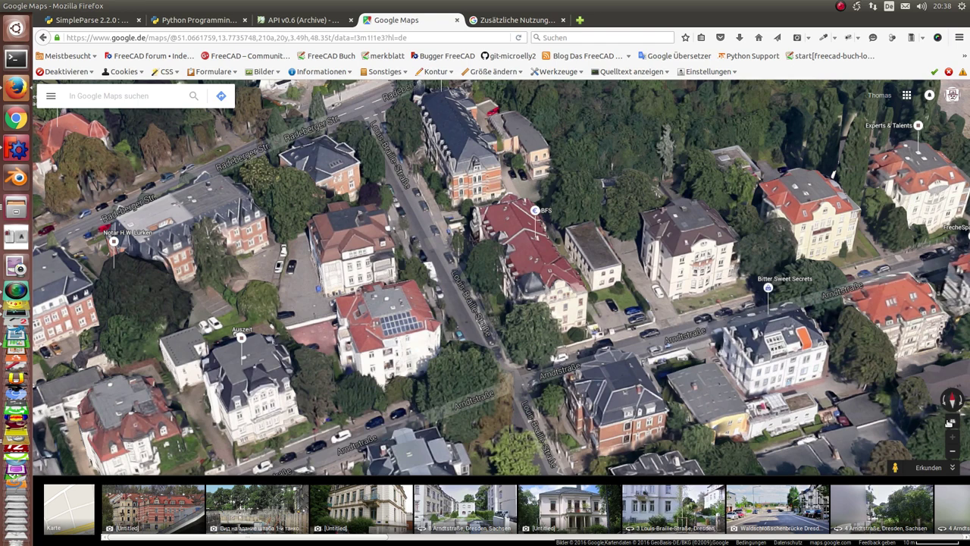
pyautogui.click(920, 467)
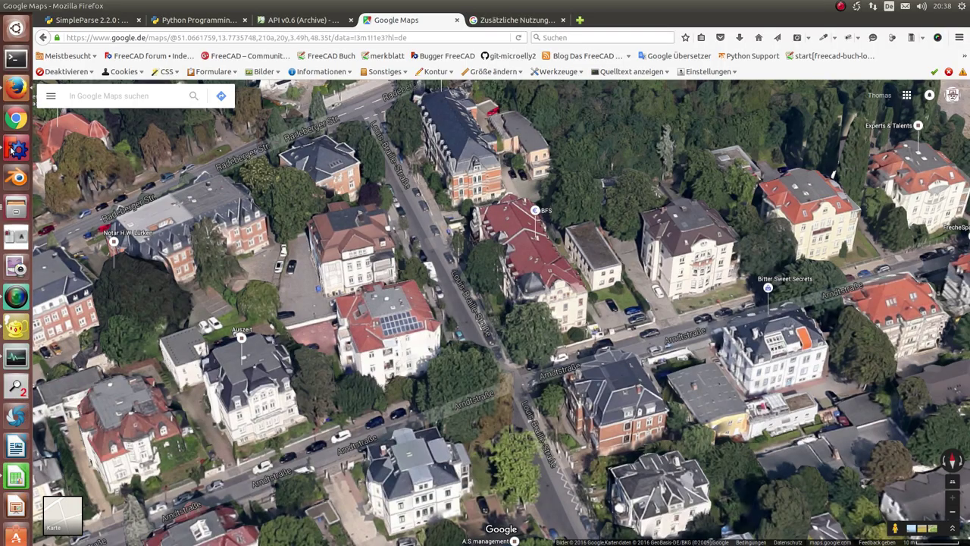
pyautogui.click(17, 149)
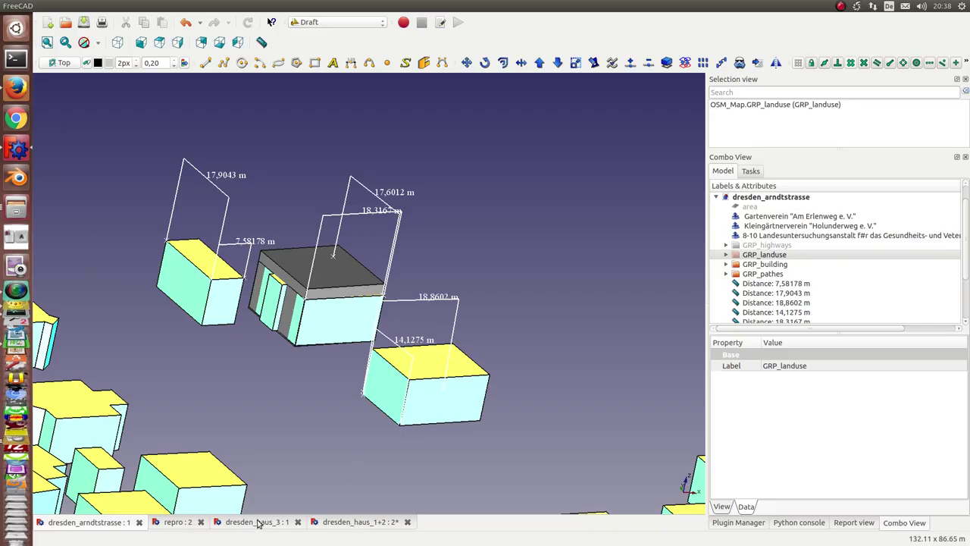
# Step: Switch to the dresden_haus_1+2 document and expand its contents in the tree
pyautogui.click(351, 523)
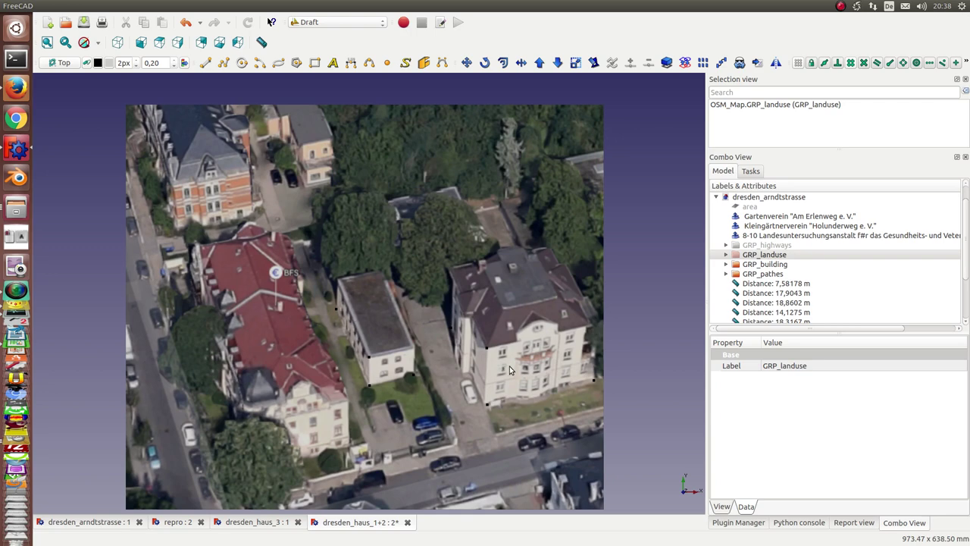
pyautogui.click(716, 197)
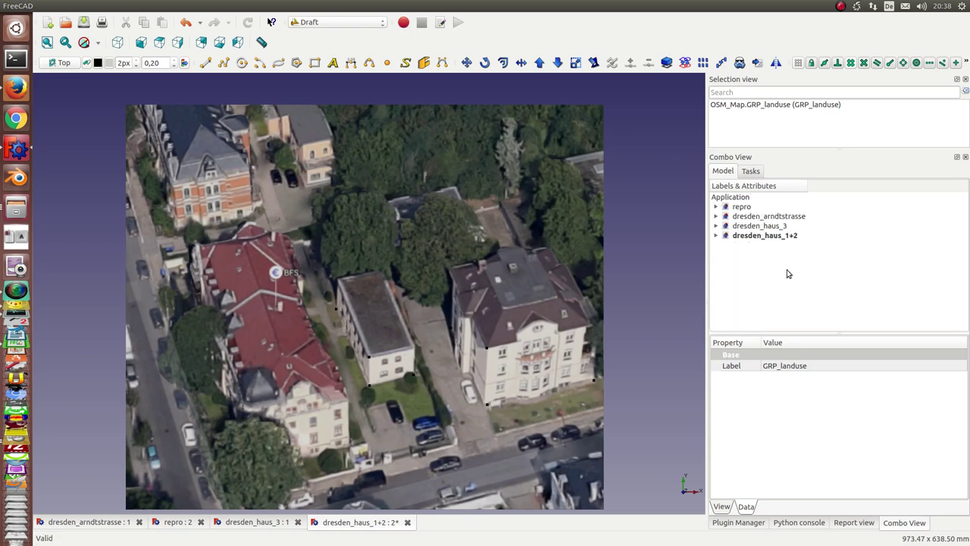
pyautogui.click(717, 235)
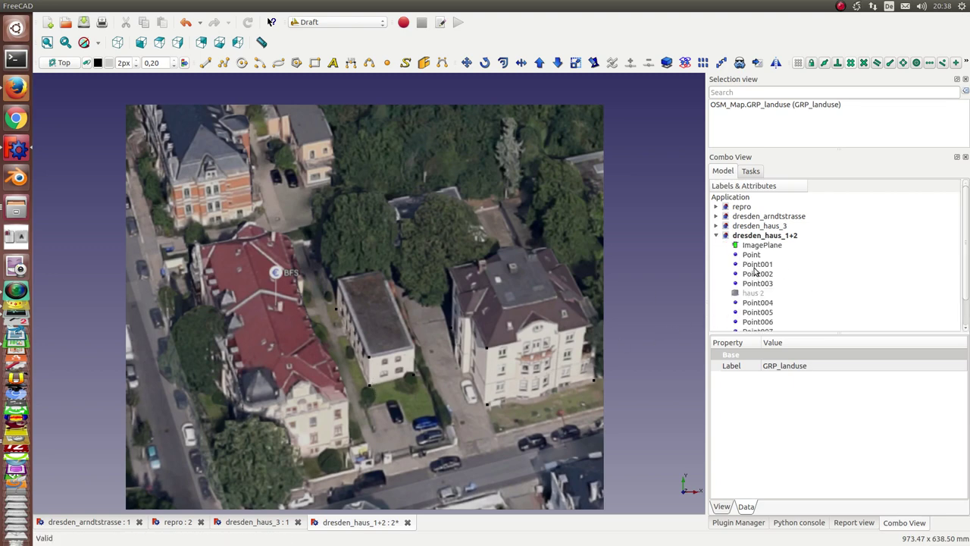
# Step: Select corner points Point through Point003 and show the Plugin Manager
pyautogui.click(752, 255)
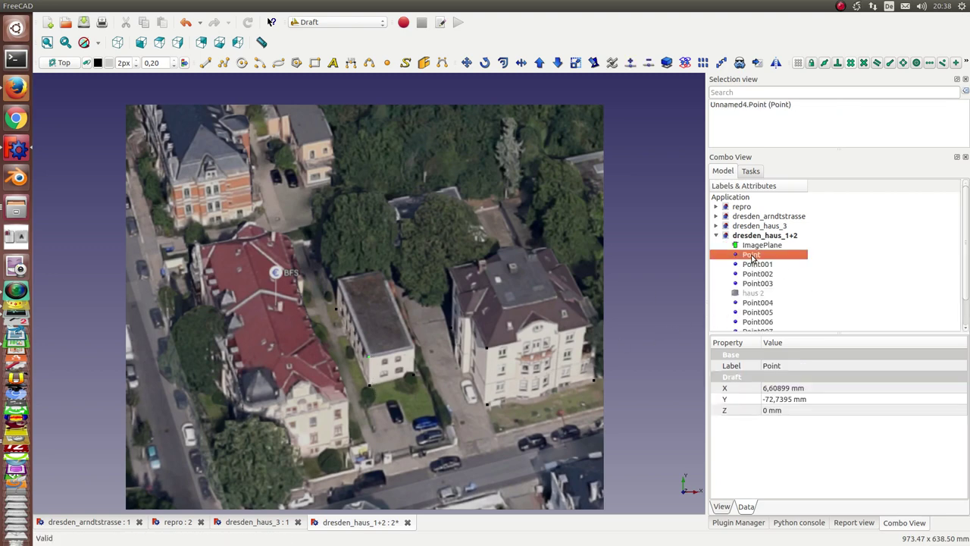
pyautogui.hotkey('shift', 'Down')
pyautogui.hotkey('shift', 'Down')
pyautogui.hotkey('shift', 'Down')
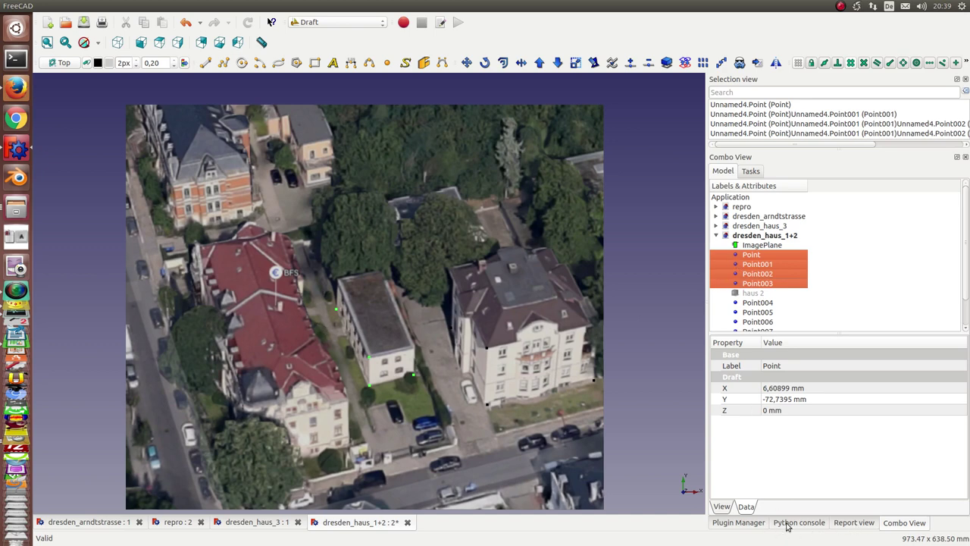
pyautogui.click(753, 525)
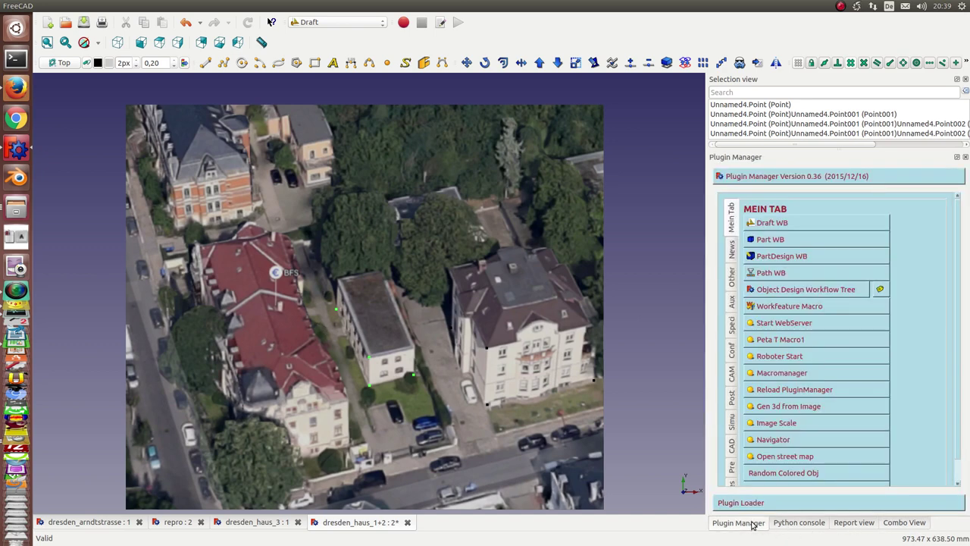
# Step: Run Gen 3d from Image to create Box002 over the small building, then inspect it
pyautogui.click(784, 407)
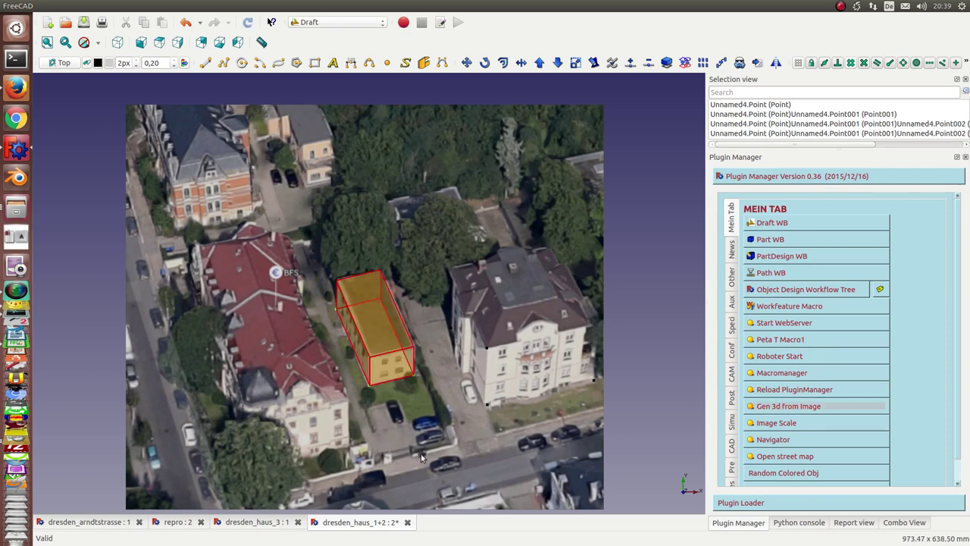
pyautogui.scroll(-2, 233, 335)
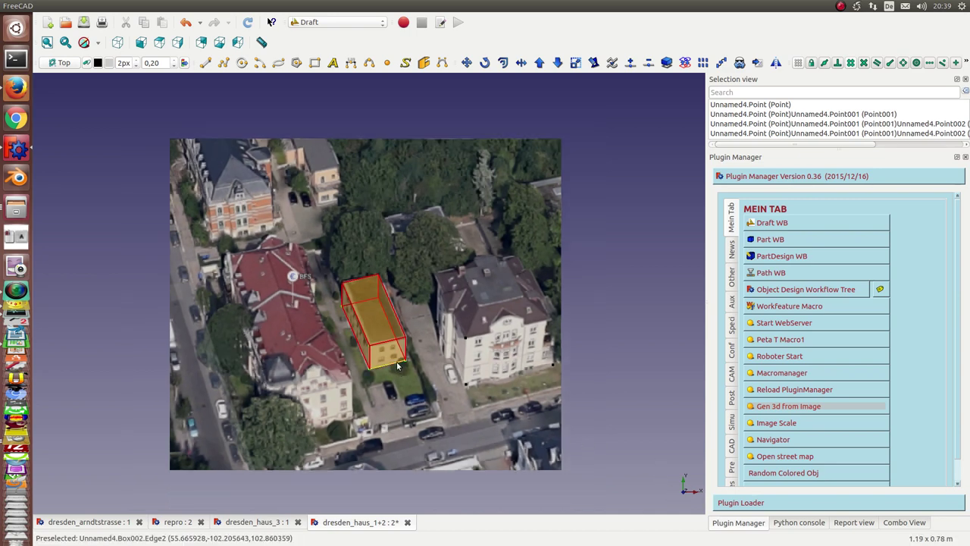
pyautogui.scroll(2, 368, 294)
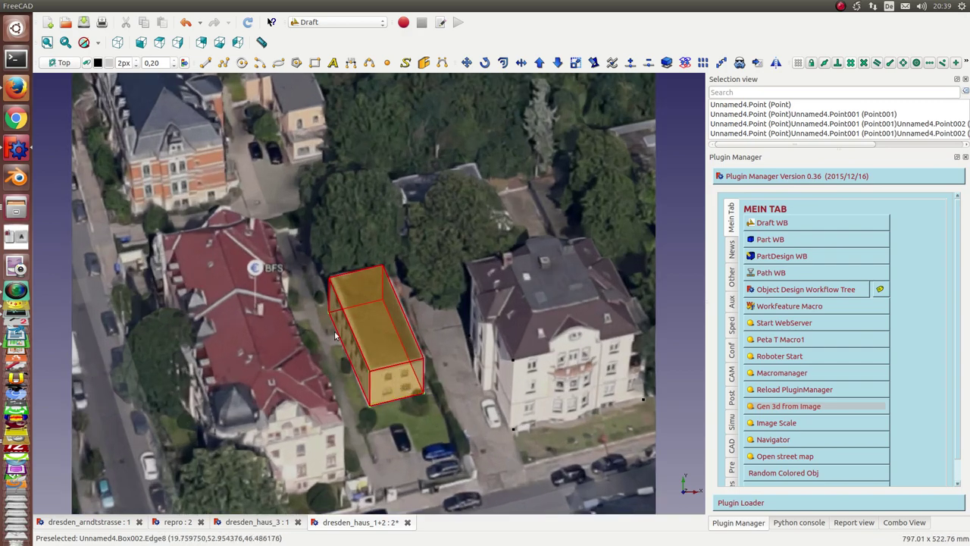
pyautogui.scroll(1, 409, 442)
pyautogui.scroll(-3, 461, 457)
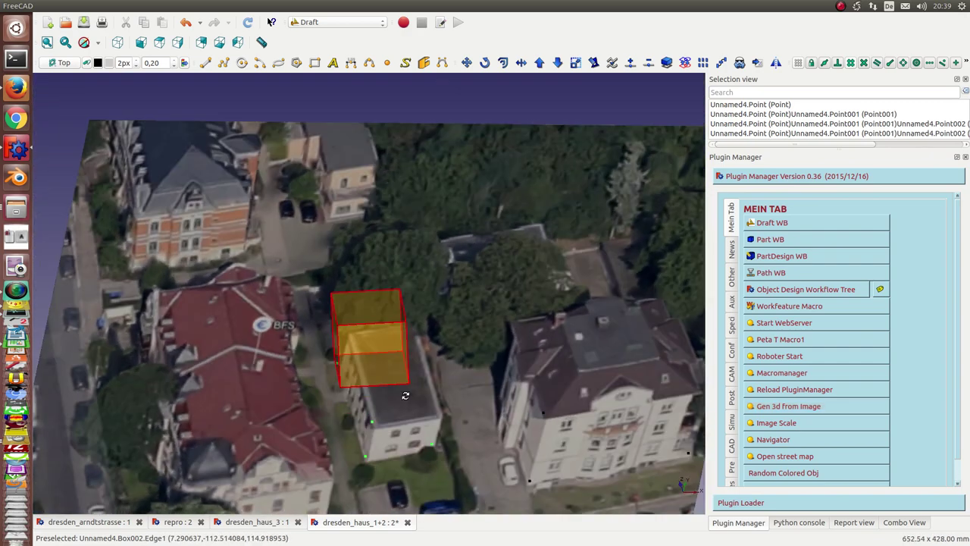
pyautogui.moveTo(461, 457)
pyautogui.mouseDown(button='middle')
pyautogui.moveTo(235, 392)
pyautogui.moveTo(533, 442)
pyautogui.mouseUp(button='middle')
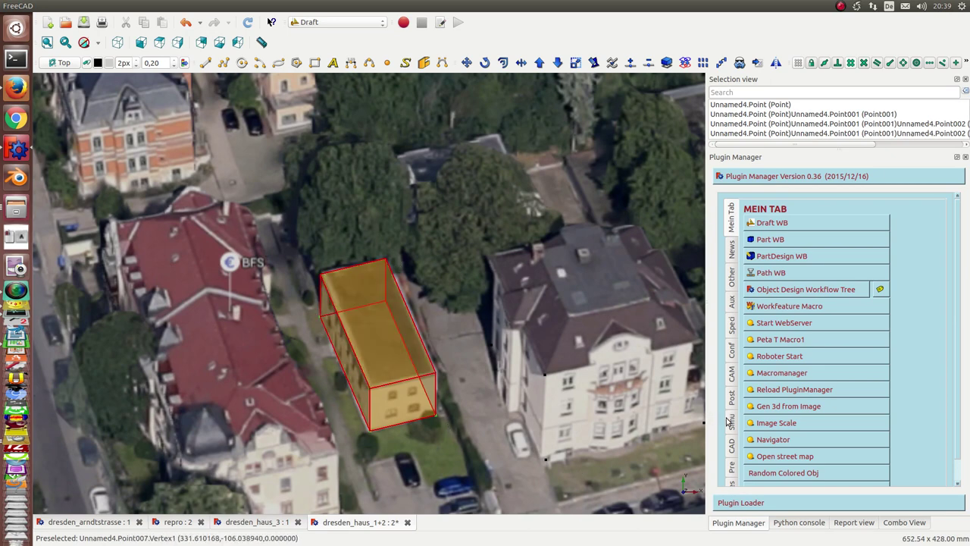
pyautogui.scroll(-2, 596, 435)
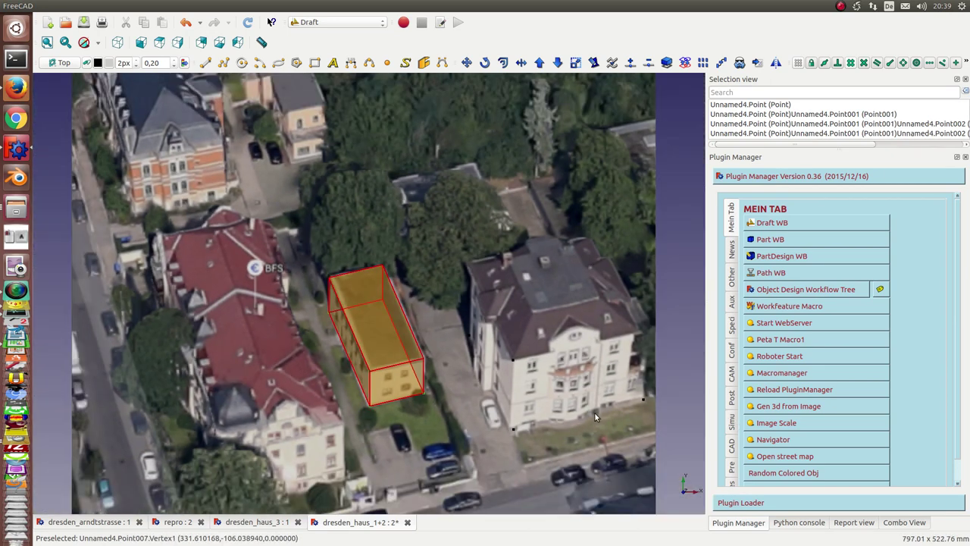
pyautogui.scroll(-1, 585, 330)
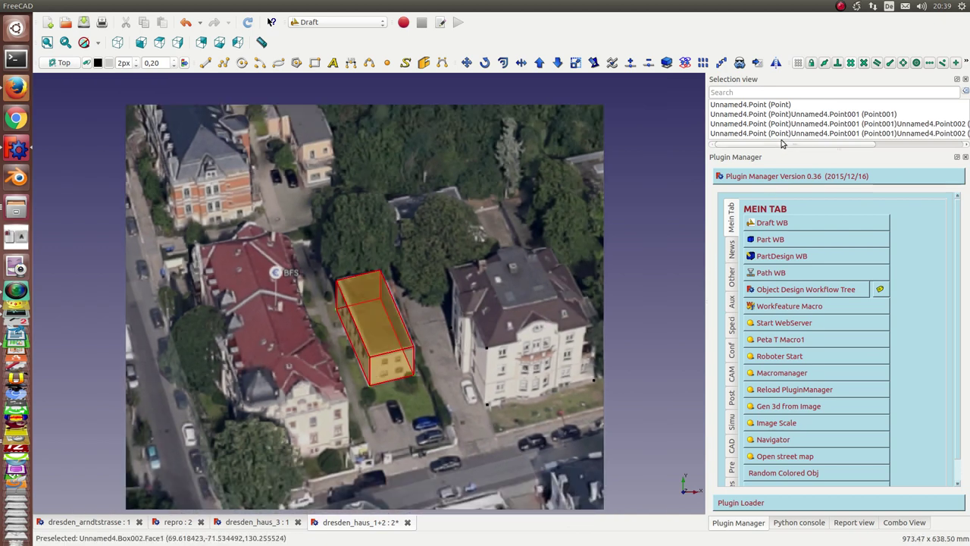
# Step: Pick four corners of the right-hand house and run Gen 3d from Image, which fails
pyautogui.click(488, 404)
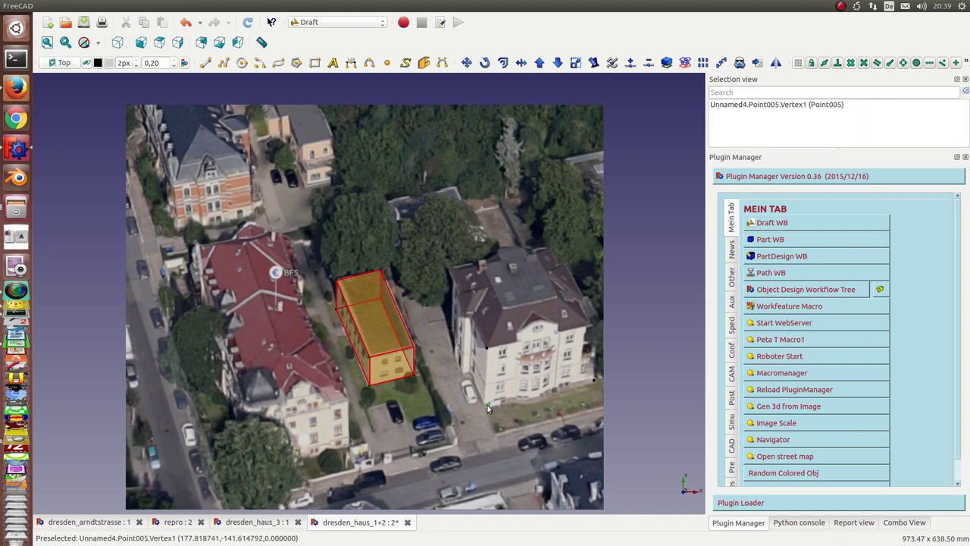
pyautogui.keyDown('ctrl'); pyautogui.click(488, 348); pyautogui.keyUp('ctrl')
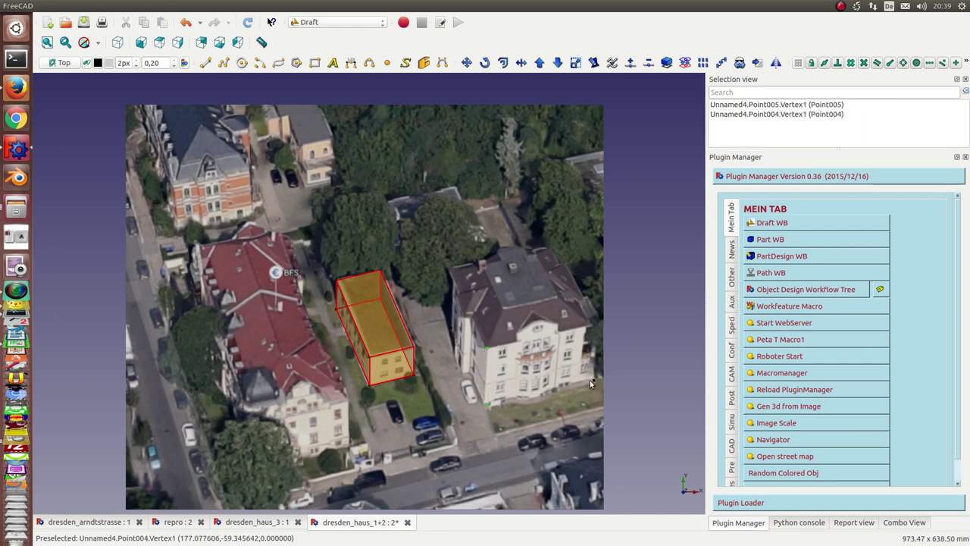
pyautogui.keyDown('ctrl'); pyautogui.click(594, 379); pyautogui.keyUp('ctrl')
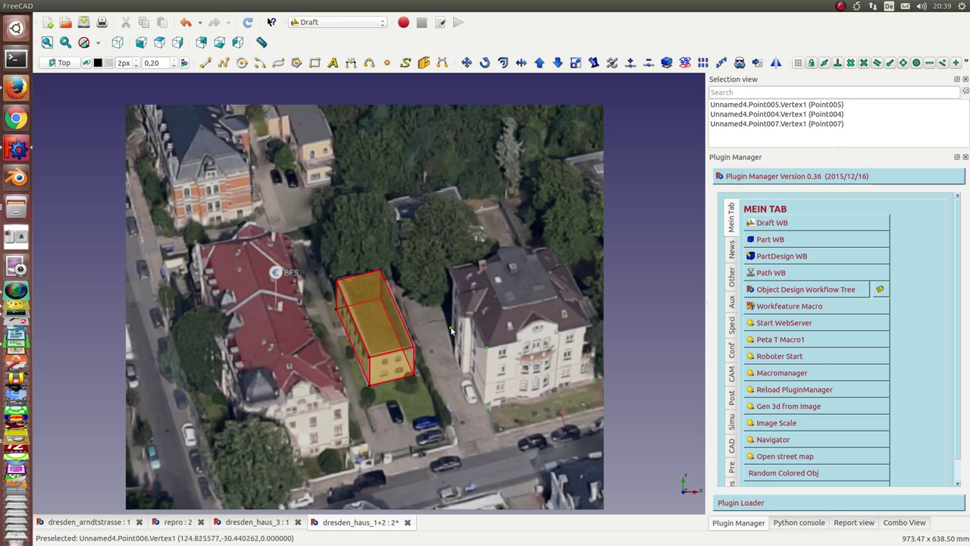
pyautogui.keyDown('ctrl'); pyautogui.click(450, 330); pyautogui.keyUp('ctrl')
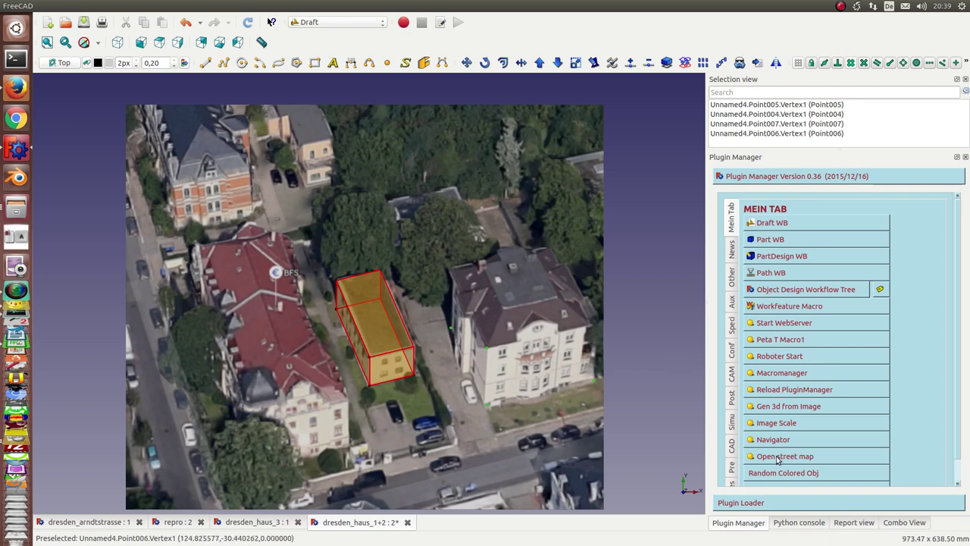
pyautogui.click(780, 408)
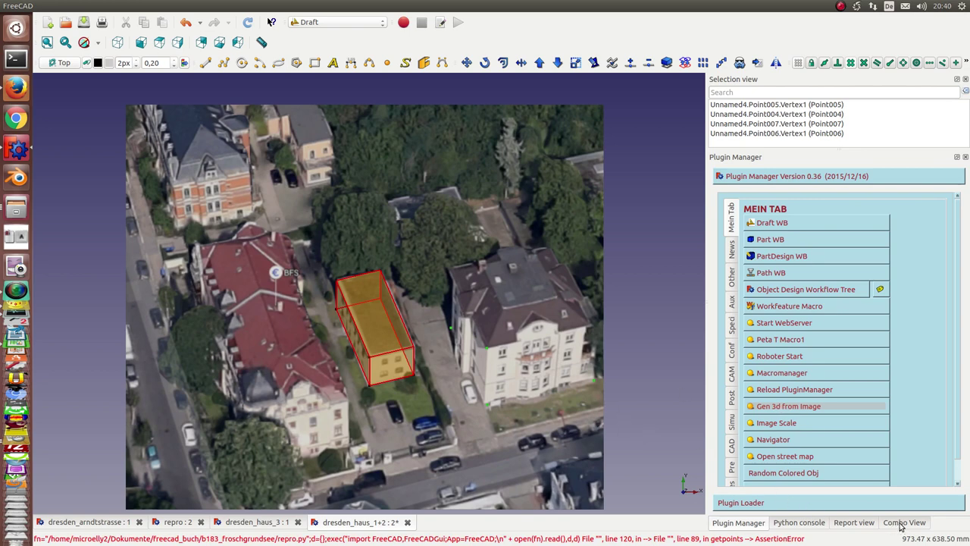
# Step: Read the AssertionError in the Python console, clear the picks and inspect haus 2's properties
pyautogui.click(790, 524)
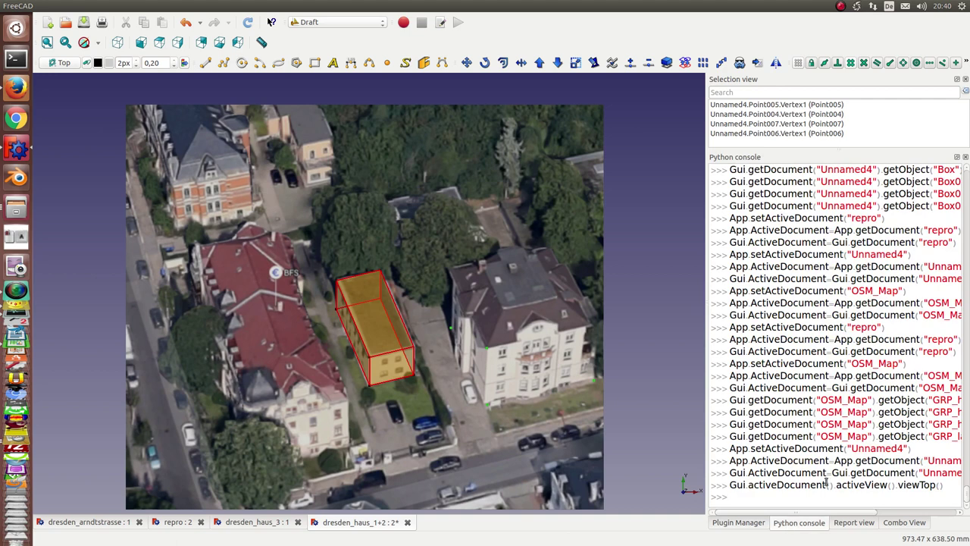
pyautogui.scroll(1, 506, 431)
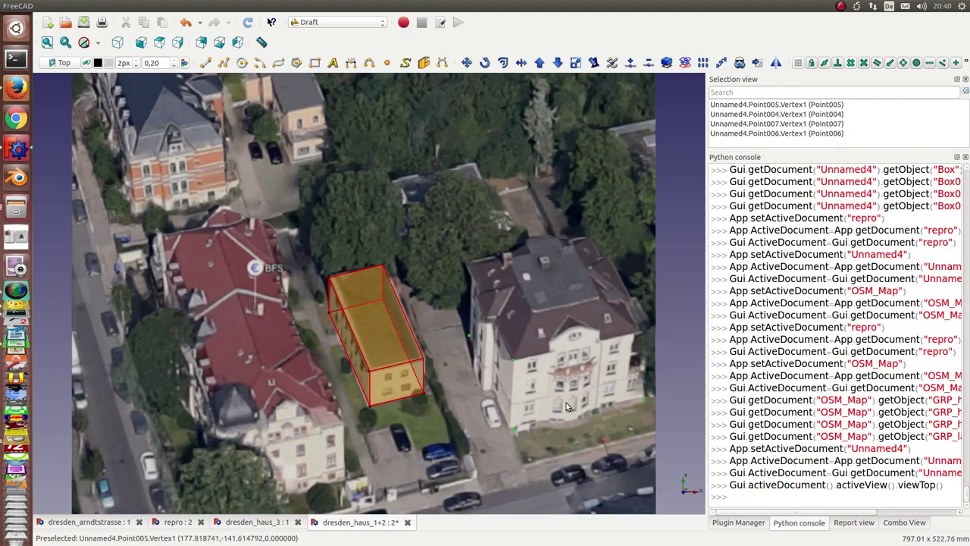
pyautogui.click(507, 428)
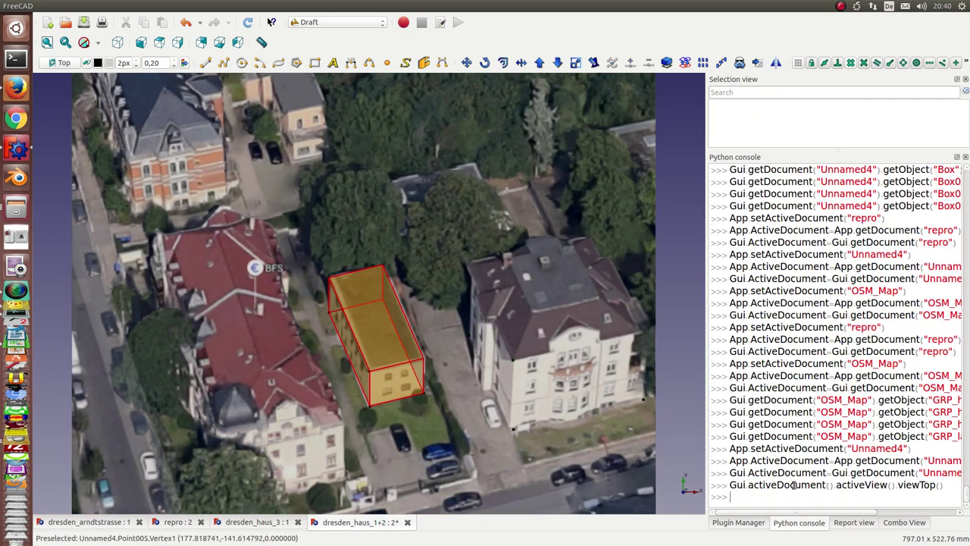
pyautogui.click(903, 523)
pyautogui.click(754, 255)
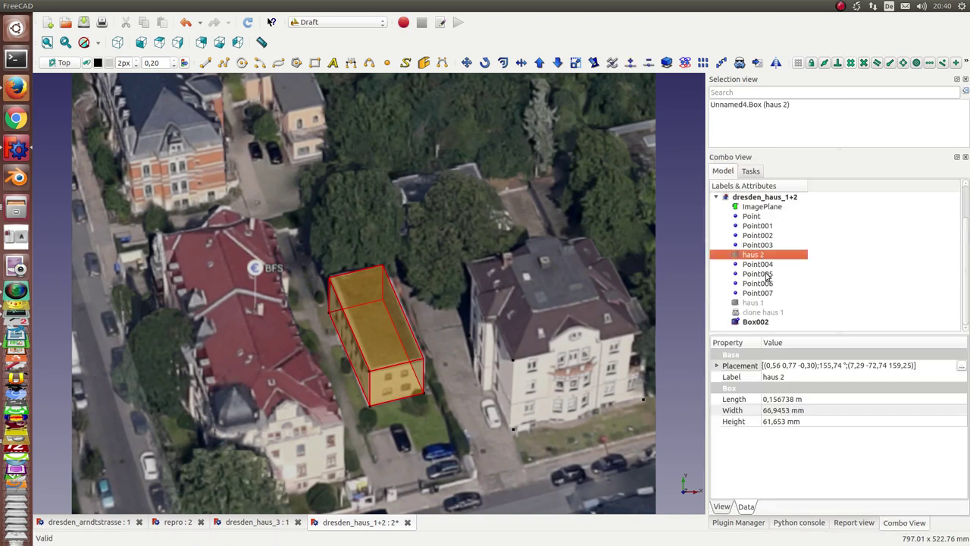
# Step: Select Point004–Point007 and generate Box003 over the right-hand house with Gen 3d from Image
pyautogui.click(759, 264)
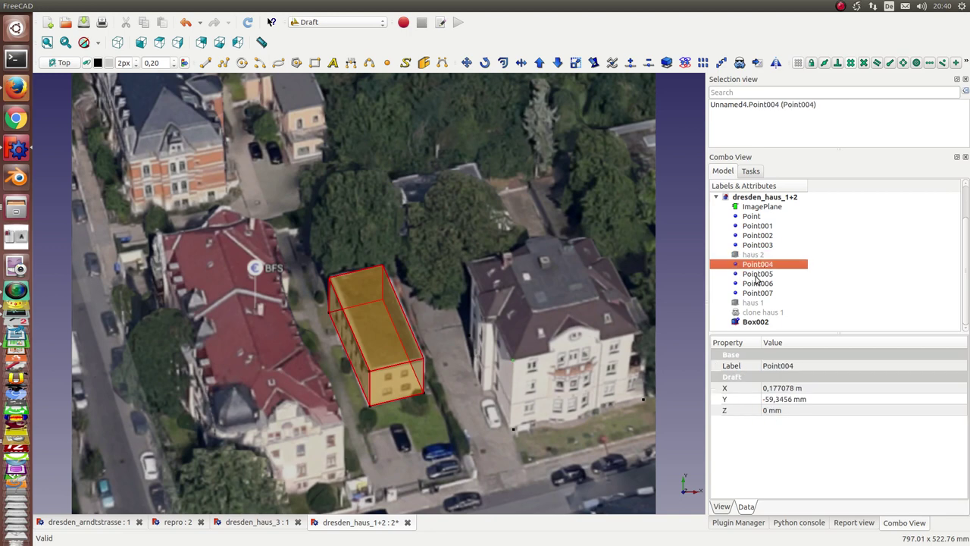
pyautogui.keyDown('ctrl'); pyautogui.click(757, 273); pyautogui.keyUp('ctrl')
pyautogui.keyDown('ctrl'); pyautogui.click(757, 283); pyautogui.keyUp('ctrl')
pyautogui.keyDown('ctrl'); pyautogui.click(757, 293); pyautogui.keyUp('ctrl')
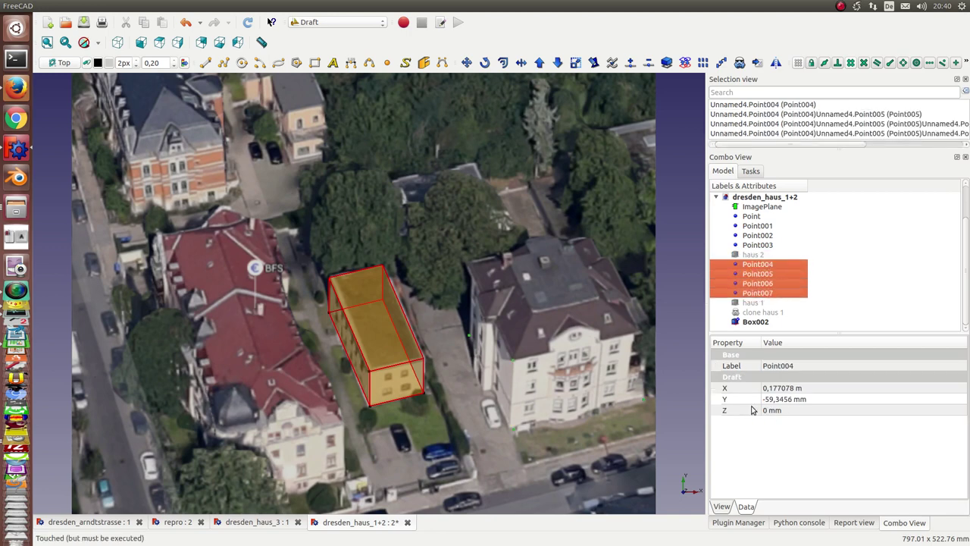
pyautogui.click(752, 523)
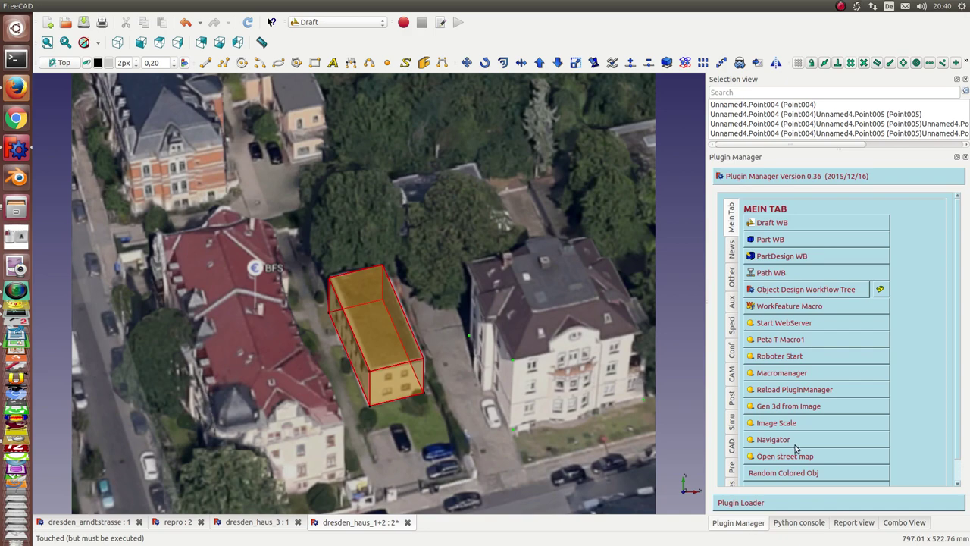
pyautogui.click(781, 410)
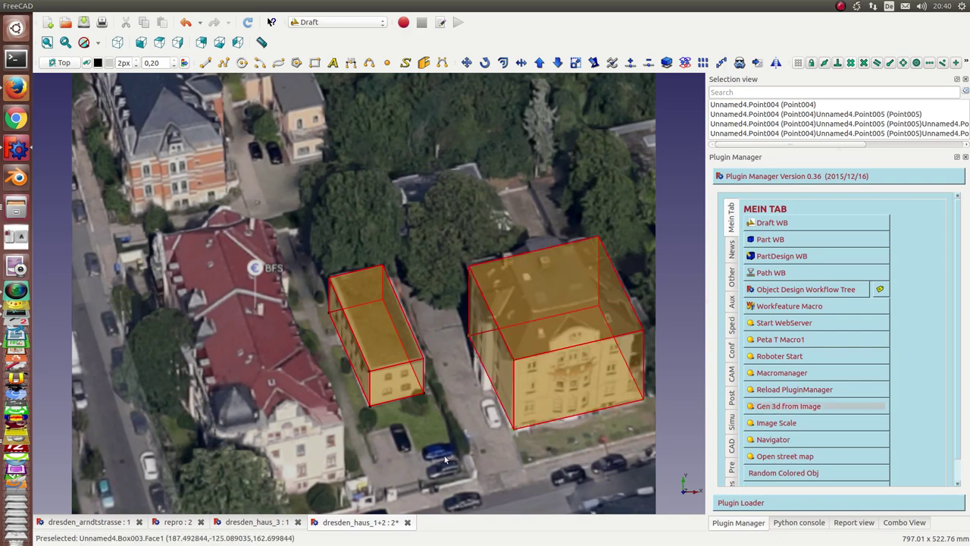
pyautogui.moveTo(480, 432)
pyautogui.mouseDown(button='middle')
pyautogui.moveTo(347, 349)
pyautogui.moveTo(301, 381)
pyautogui.moveTo(438, 465)
pyautogui.mouseUp(button='middle')
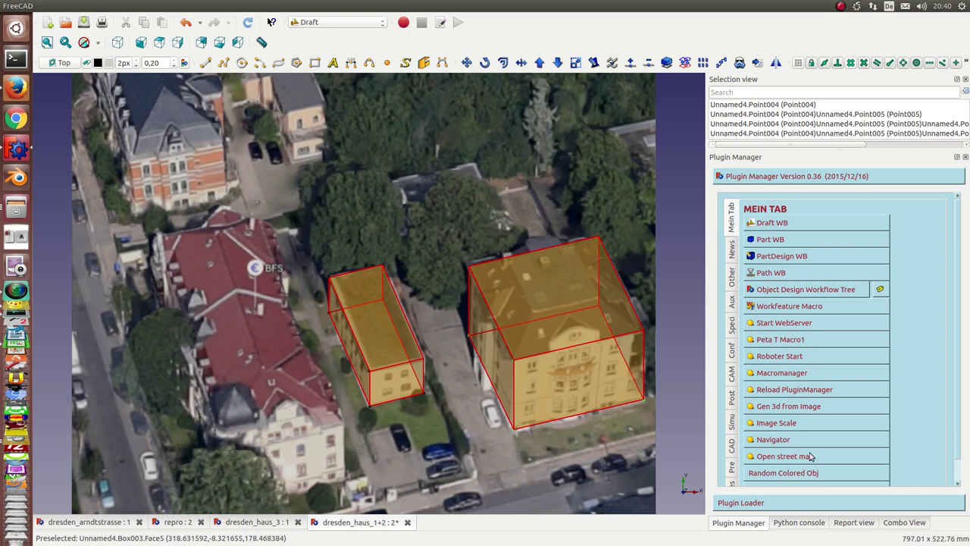
# Step: Check Box003's dimensions in the model tree and expand the dresden_haus_3 document
pyautogui.click(888, 522)
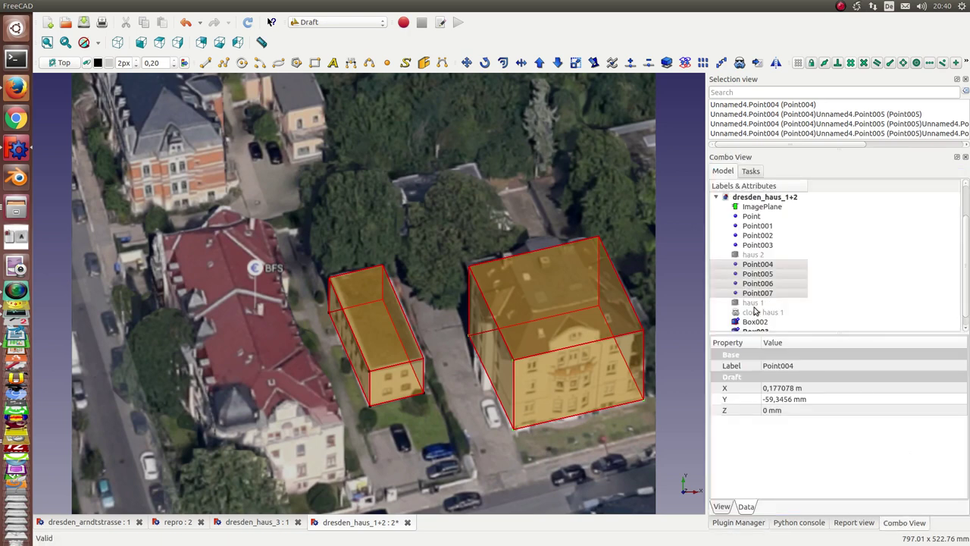
pyautogui.click(751, 330)
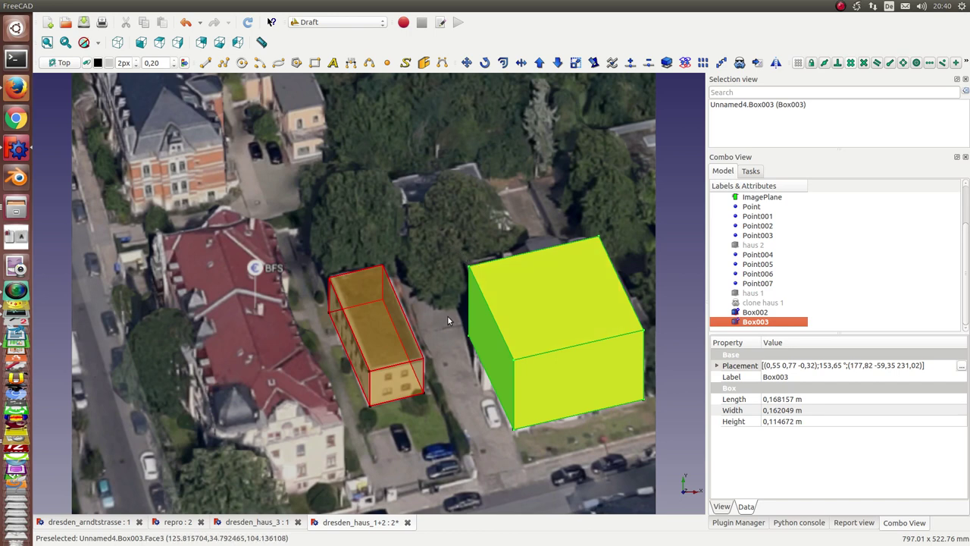
pyautogui.scroll(2, 751, 249)
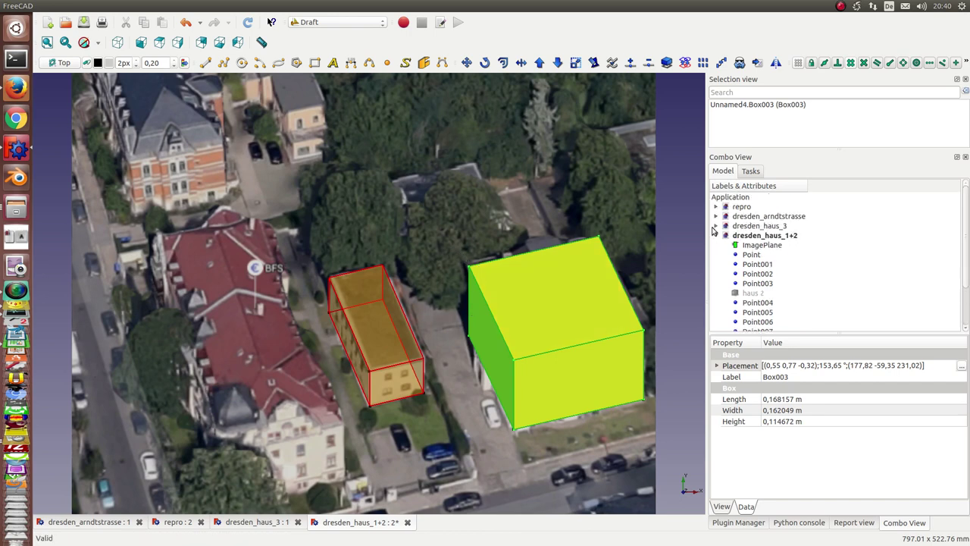
pyautogui.click(716, 226)
# Step: Make dresden_haus_3 the active document and hide its Box
pyautogui.doubleClick(764, 226)
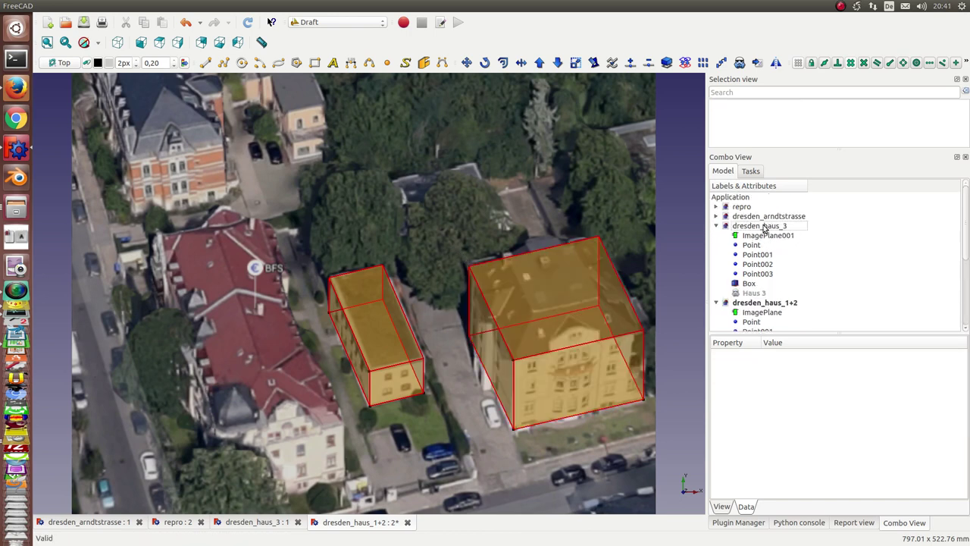
pyautogui.scroll(2, 393, 400)
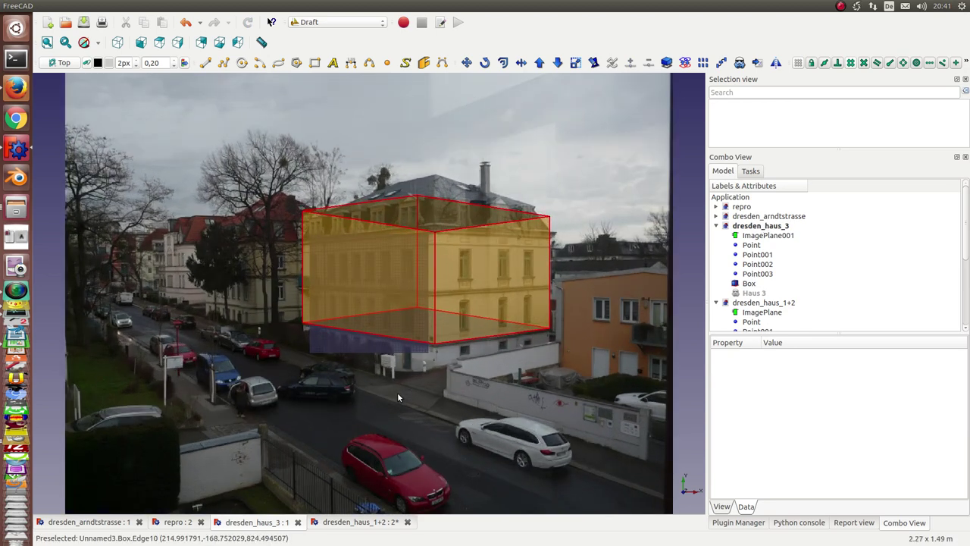
pyautogui.scroll(1, 398, 392)
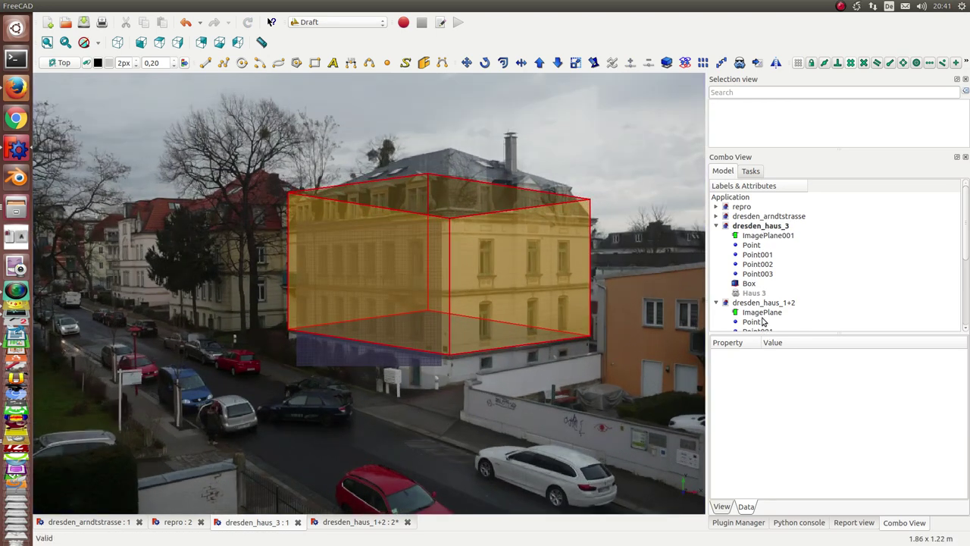
pyautogui.click(754, 284)
pyautogui.press('space')
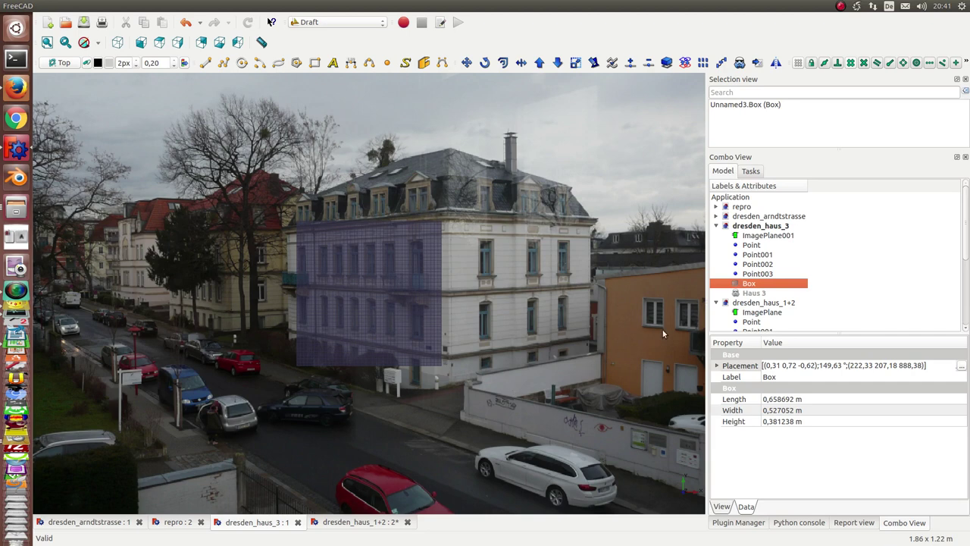
# Step: Select the dresden_haus_3 corner points, then select ImagePlane001 on its own
pyautogui.click(749, 276)
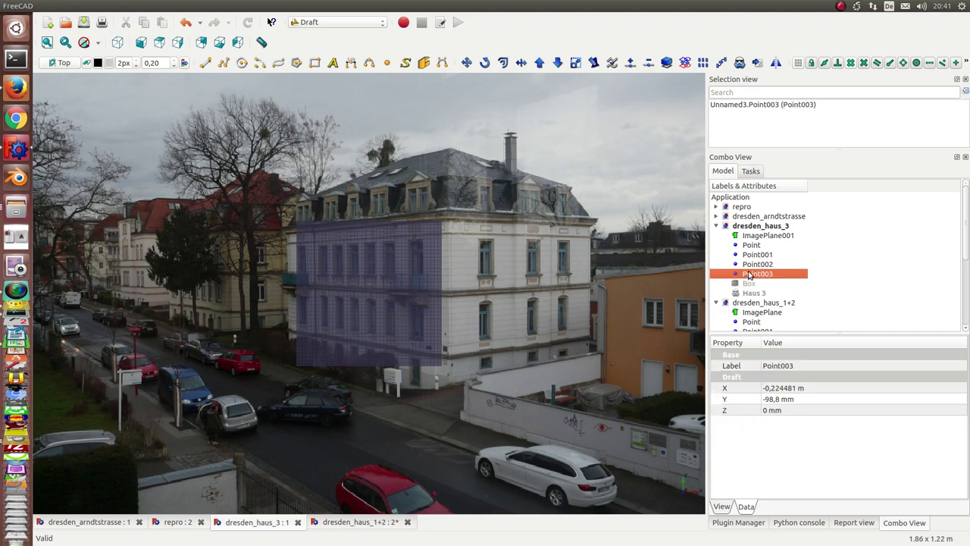
pyautogui.keyDown('ctrl'); pyautogui.click(754, 264); pyautogui.keyUp('ctrl')
pyautogui.keyDown('ctrl'); pyautogui.click(755, 255); pyautogui.keyUp('ctrl')
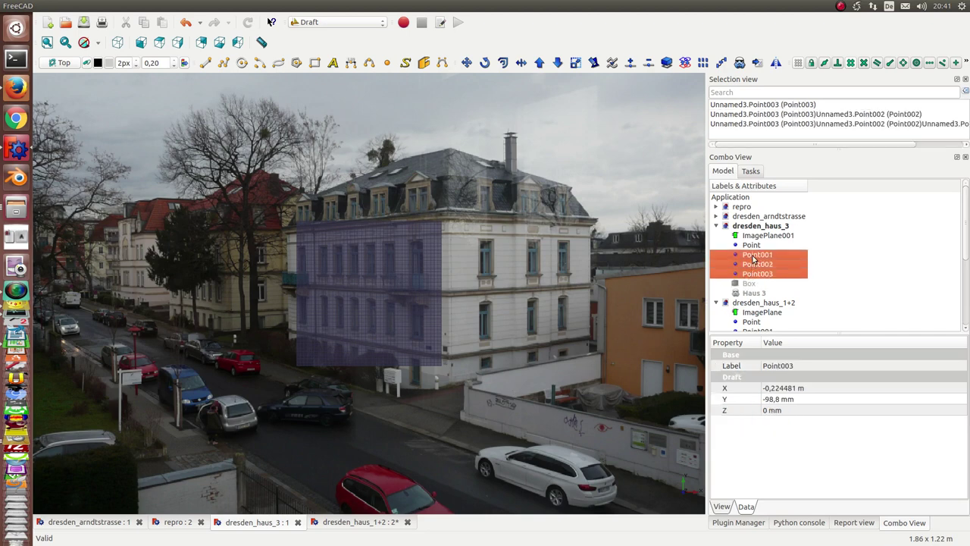
pyautogui.keyDown('ctrl'); pyautogui.click(754, 236); pyautogui.keyUp('ctrl')
pyautogui.scroll(2, 595, 292)
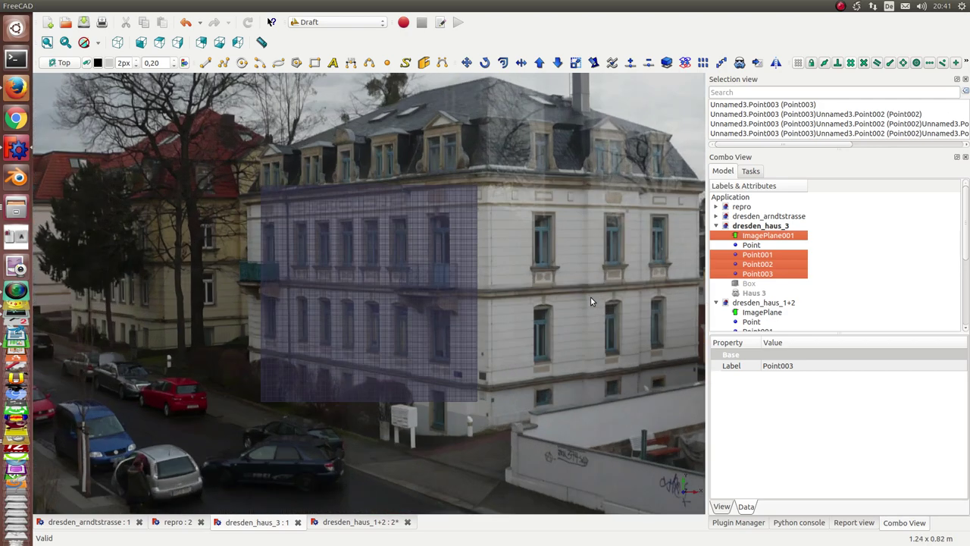
pyautogui.click(752, 246)
pyautogui.click(754, 237)
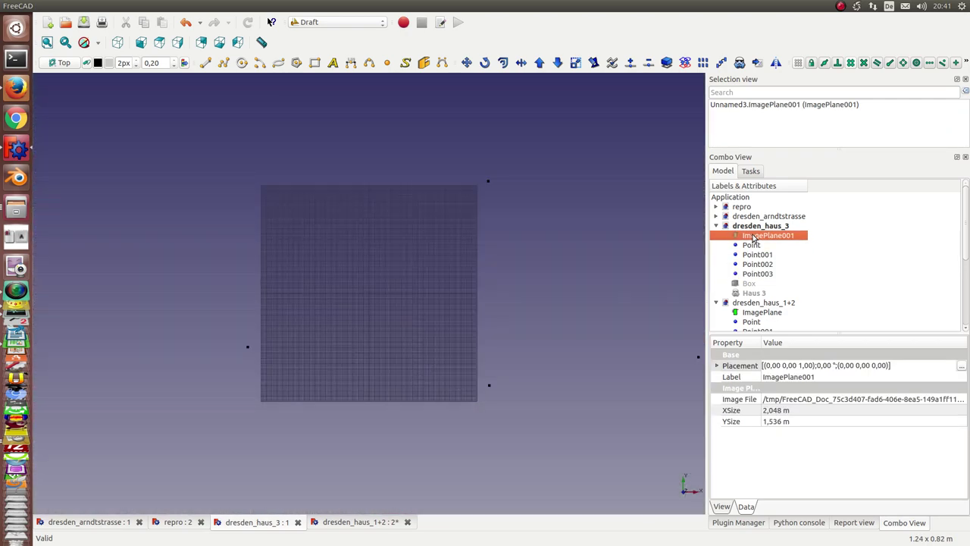
# Step: Set the four corner points' Point Color to purple, then show ImagePlane001 again
pyautogui.click(755, 246)
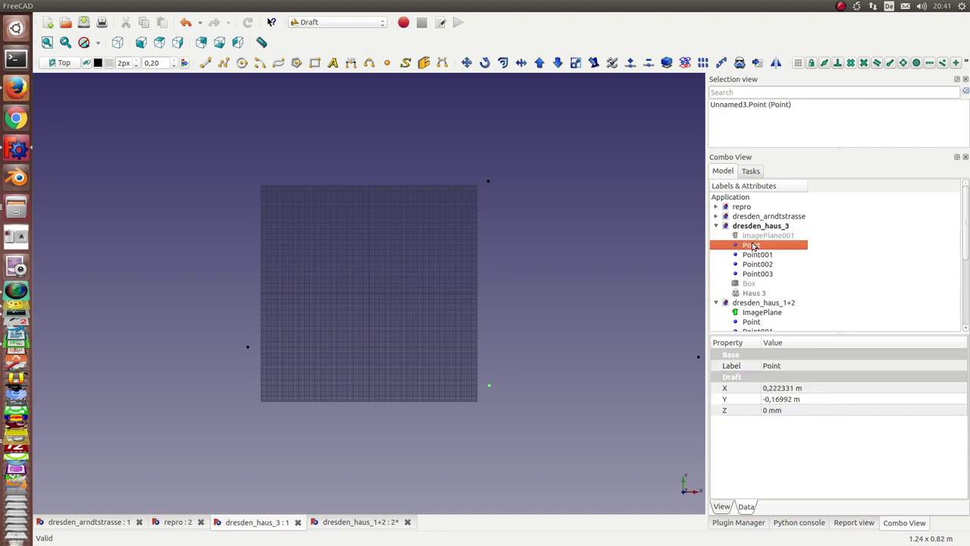
pyautogui.hotkey('shift', 'Down')
pyautogui.hotkey('shift', 'Down')
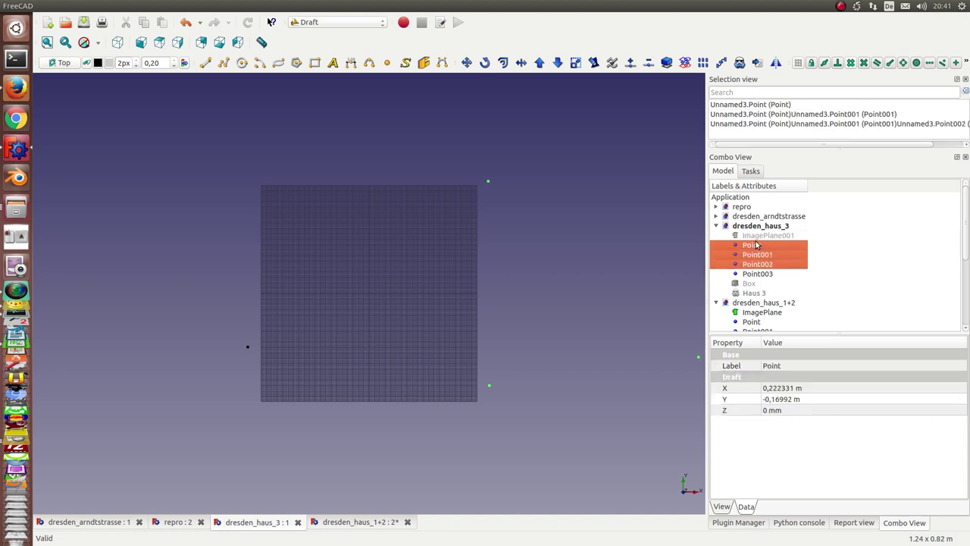
pyautogui.hotkey('shift', 'Down')
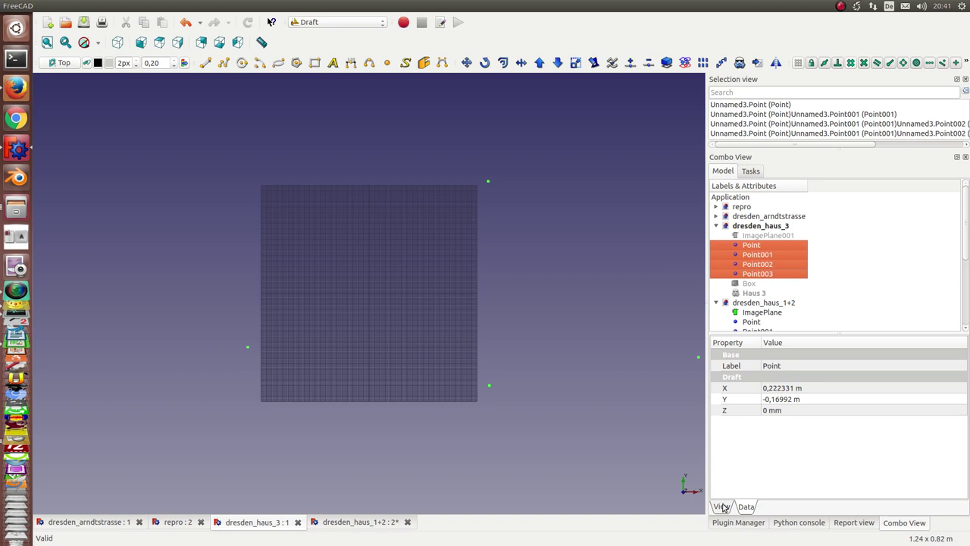
pyautogui.click(723, 506)
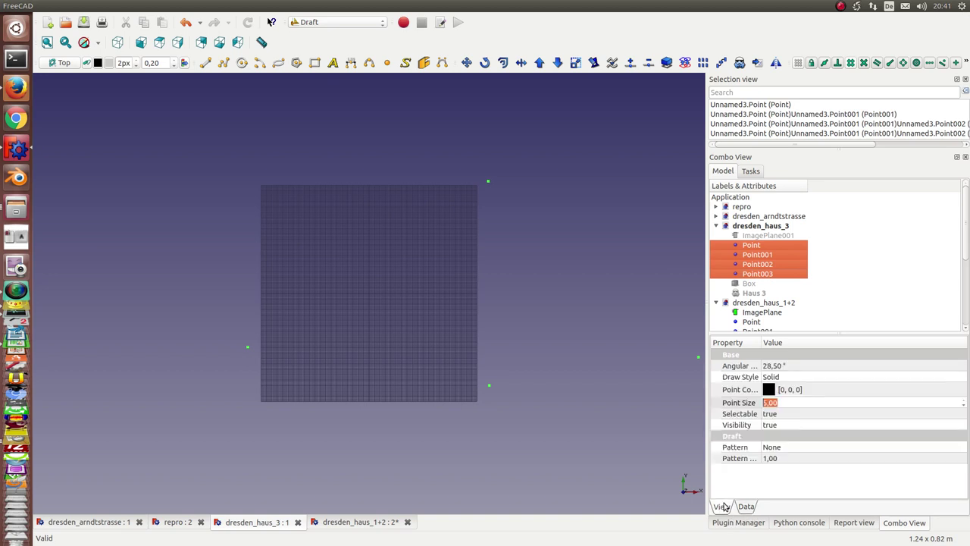
pyautogui.scroll(2, 789, 406)
pyautogui.click(789, 389)
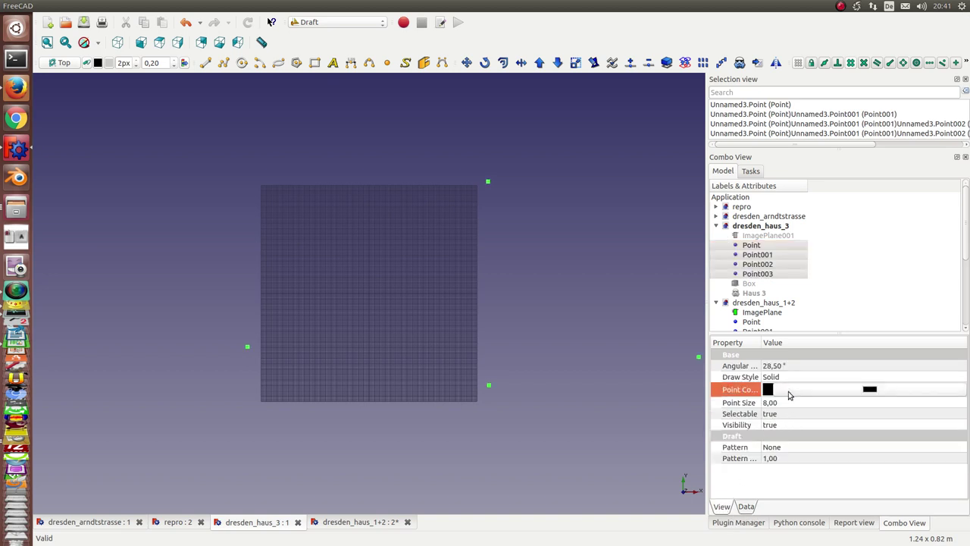
pyautogui.click(792, 390)
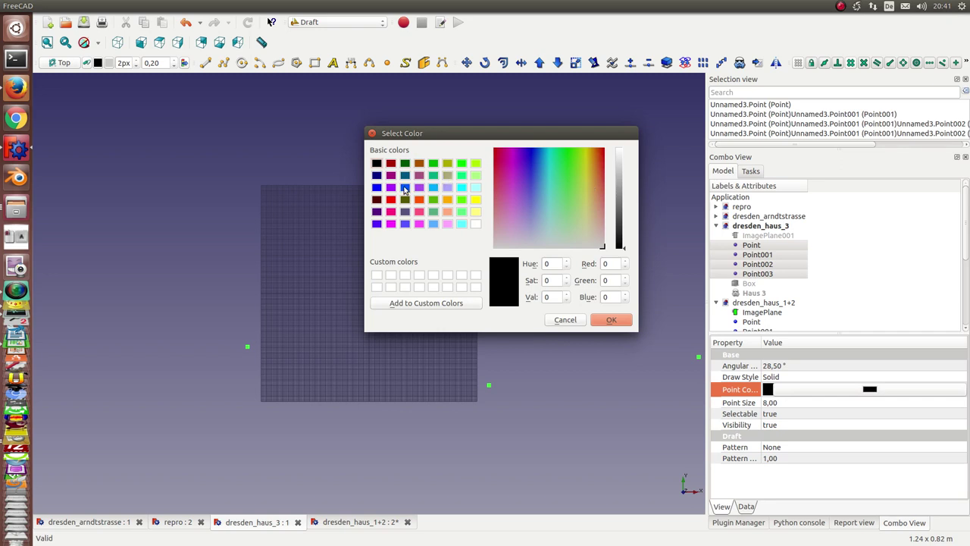
pyautogui.click(391, 188)
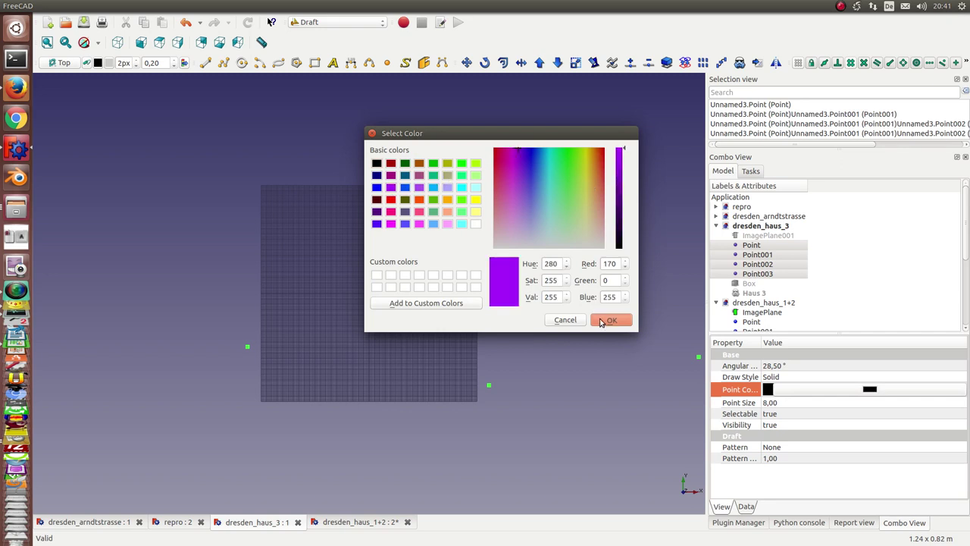
pyautogui.click(608, 320)
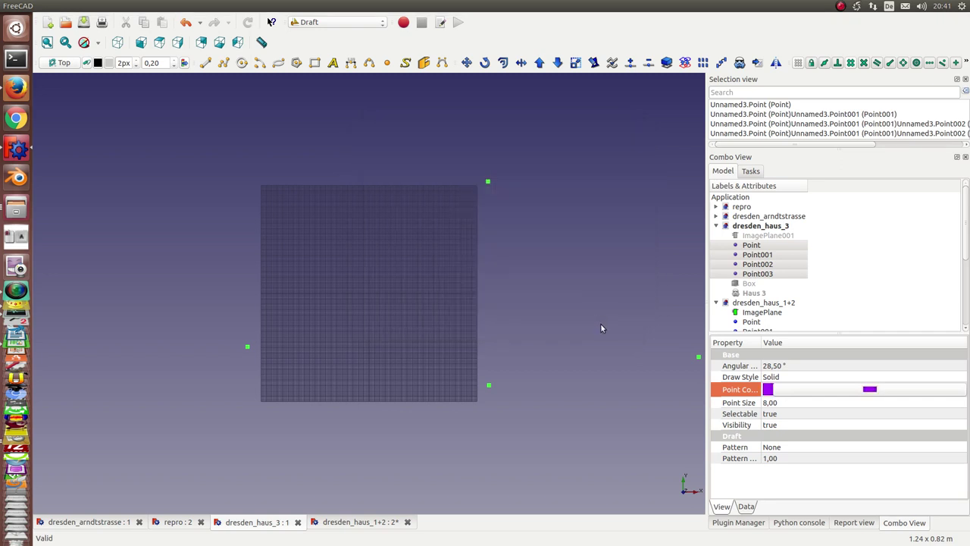
pyautogui.click(749, 236)
pyautogui.press('space')
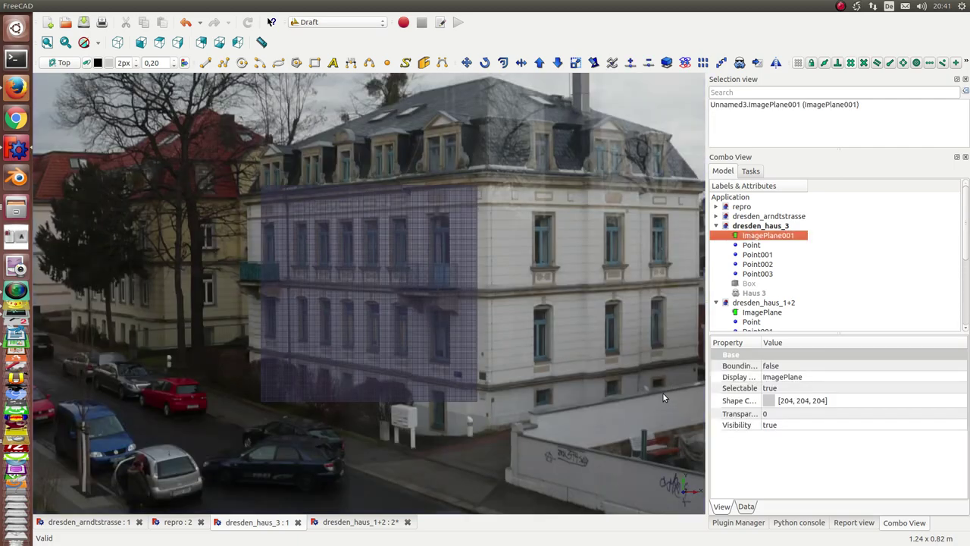
# Step: Orbit and zoom until the street photo and purple points line up on the facade
pyautogui.scroll(-1, 663, 394)
pyautogui.moveTo(521, 404); pyautogui.dragTo(502, 386, button='middle')
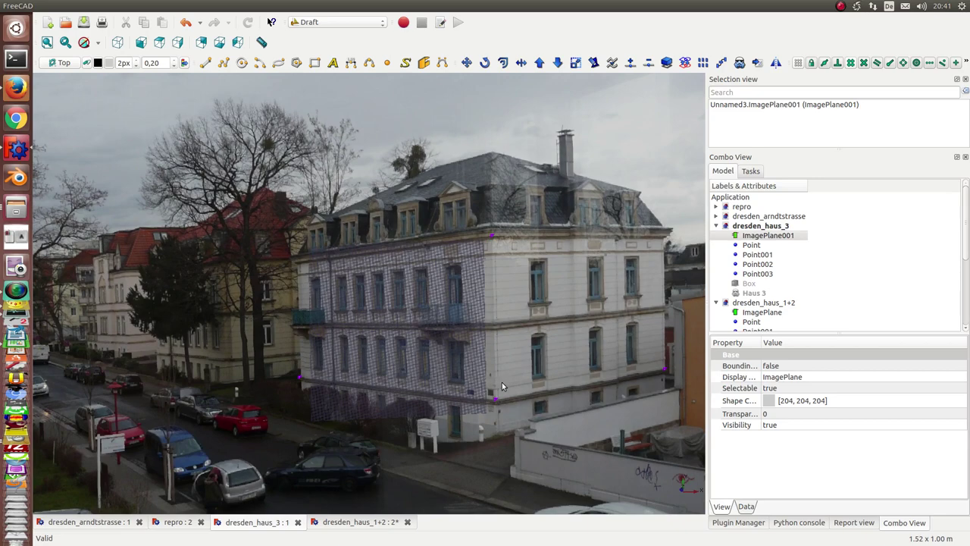
pyautogui.scroll(1, 493, 331)
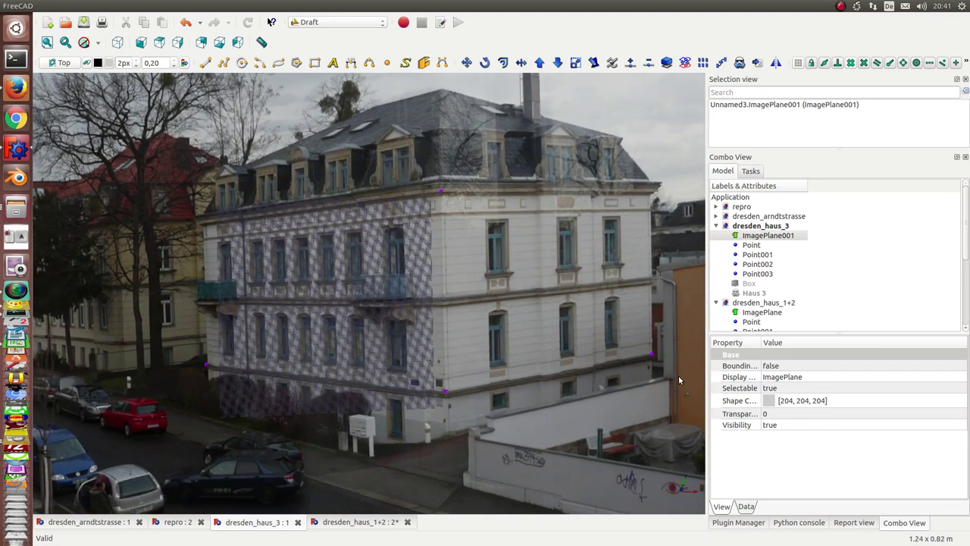
pyautogui.scroll(1, 648, 365)
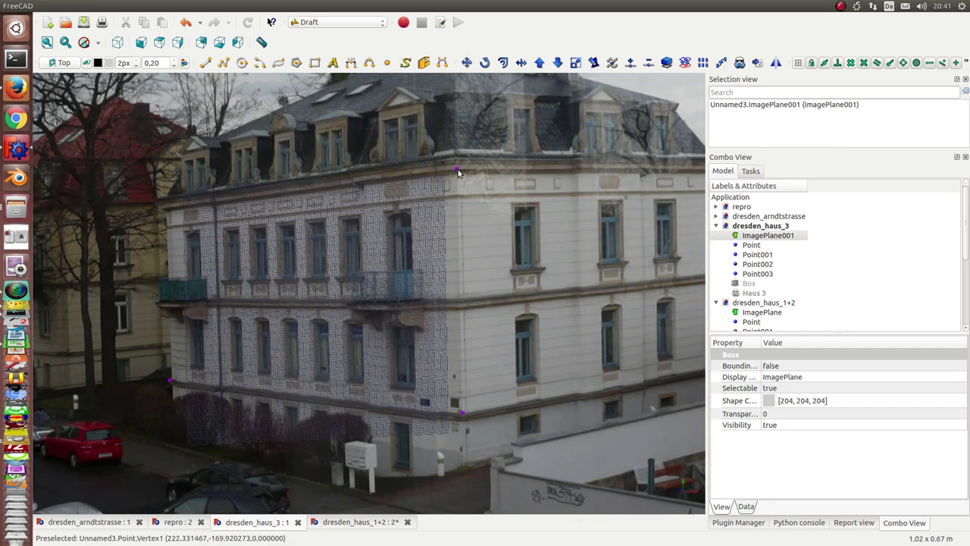
pyautogui.scroll(-1, 383, 406)
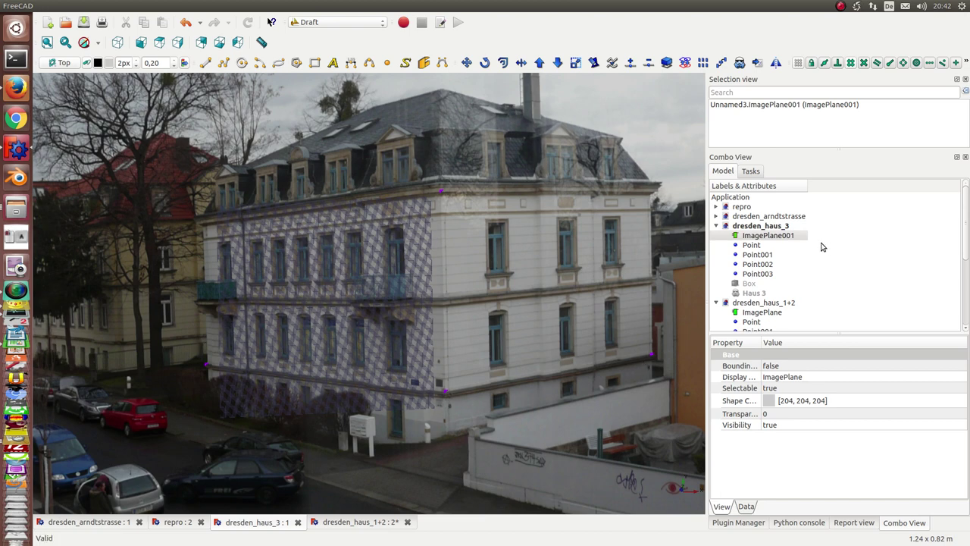
# Step: Select Point through Point003 and run Gen 3d from Image to box the house
pyautogui.click(749, 246)
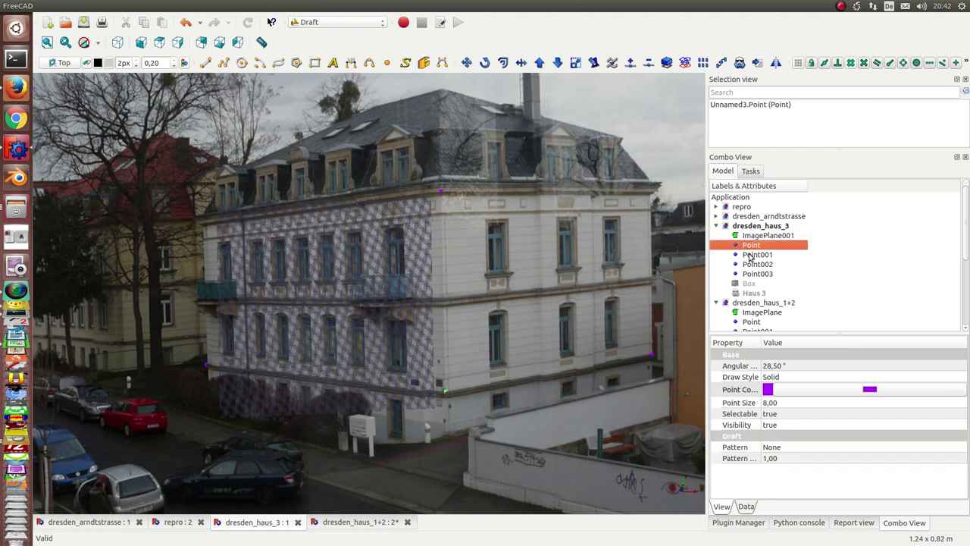
pyautogui.keyDown('ctrl'); pyautogui.click(758, 257); pyautogui.keyUp('ctrl')
pyautogui.keyDown('ctrl'); pyautogui.click(759, 265); pyautogui.keyUp('ctrl')
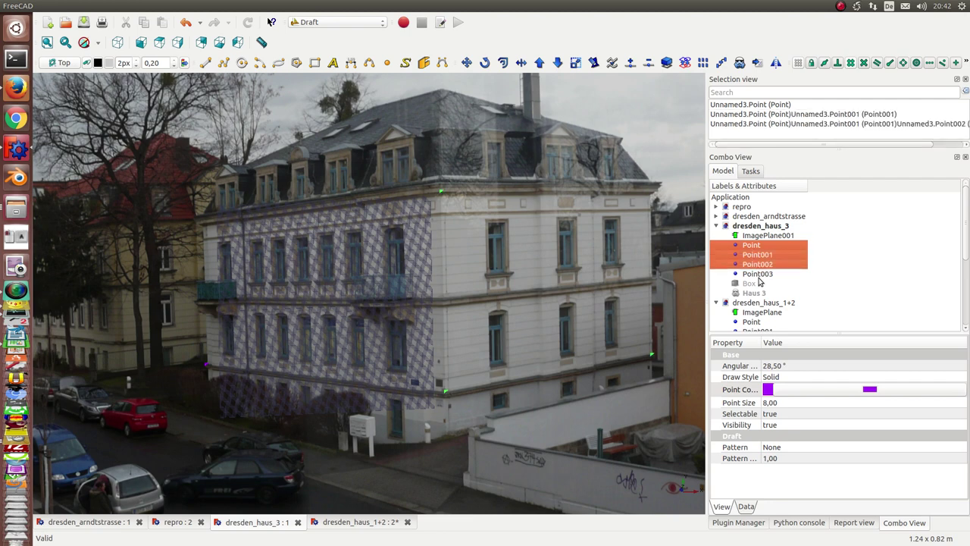
pyautogui.keyDown('ctrl'); pyautogui.click(760, 274); pyautogui.keyUp('ctrl')
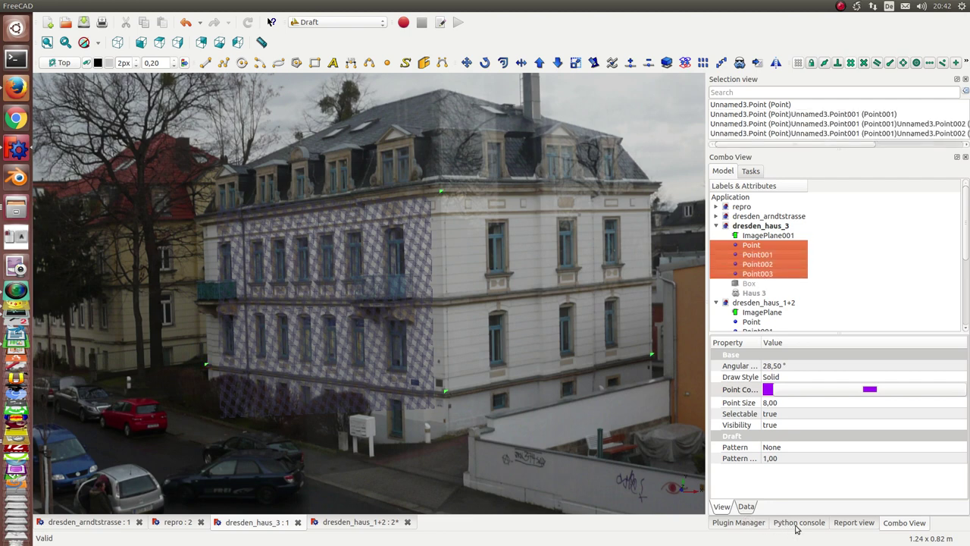
pyautogui.click(739, 523)
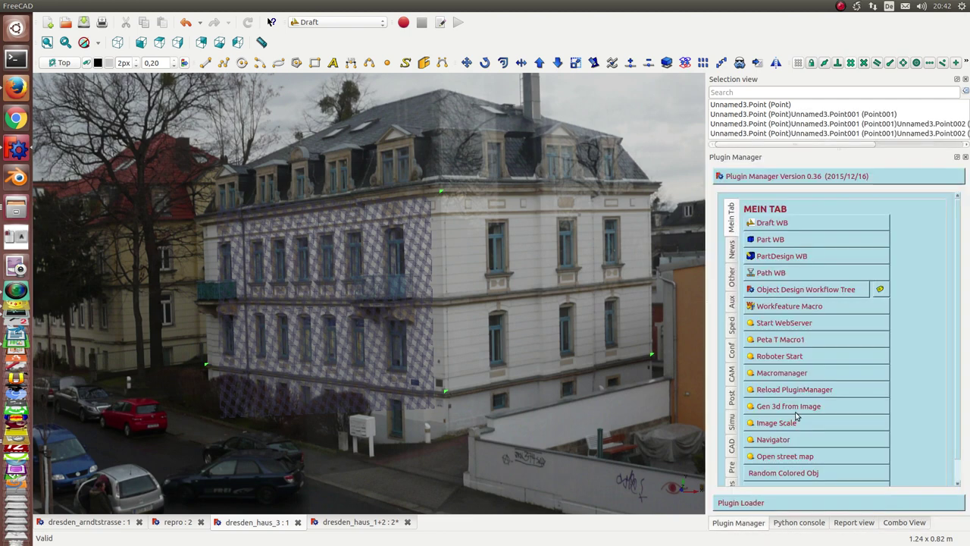
pyautogui.click(776, 408)
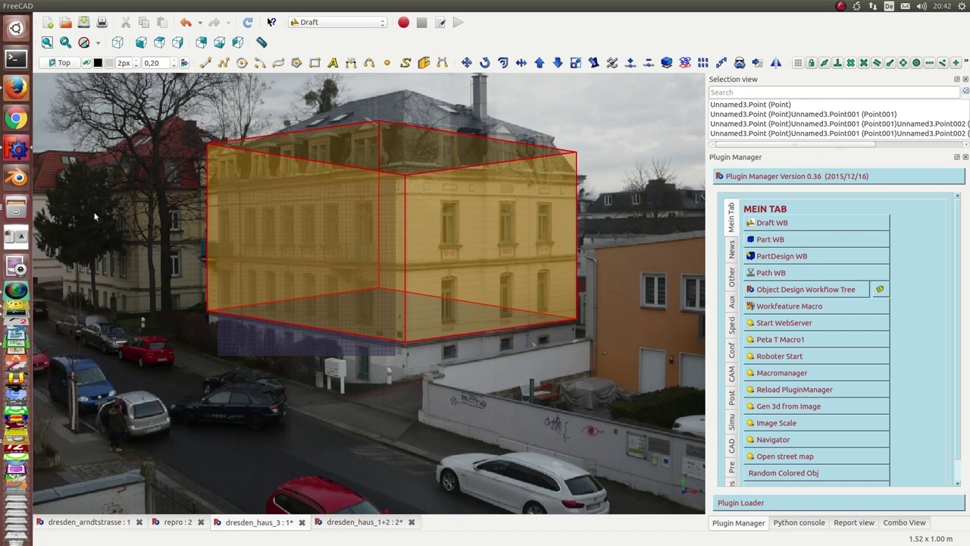
# Step: Orbit and zoom to inspect the new translucent box against the street photo
pyautogui.scroll(-2, 95, 217)
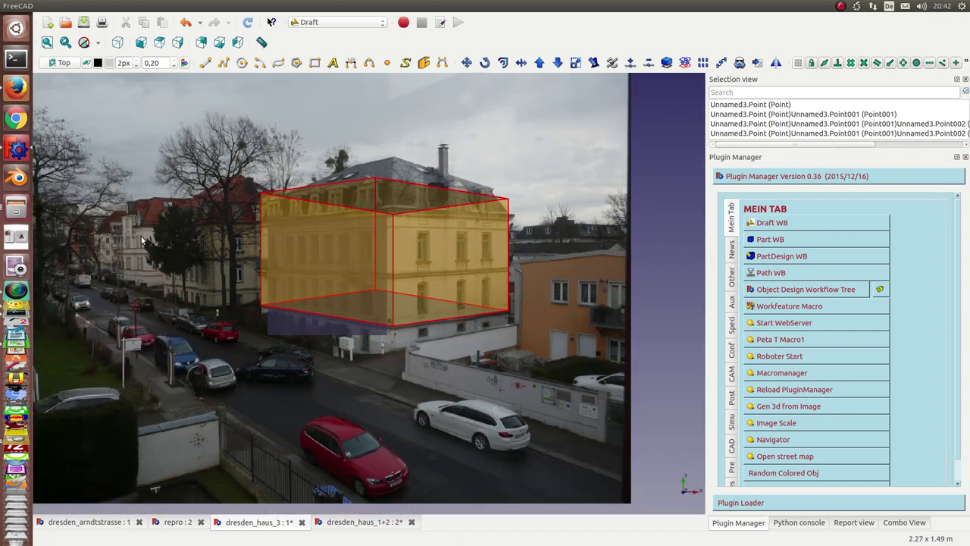
pyautogui.moveTo(141, 240); pyautogui.dragTo(446, 300, button='middle')
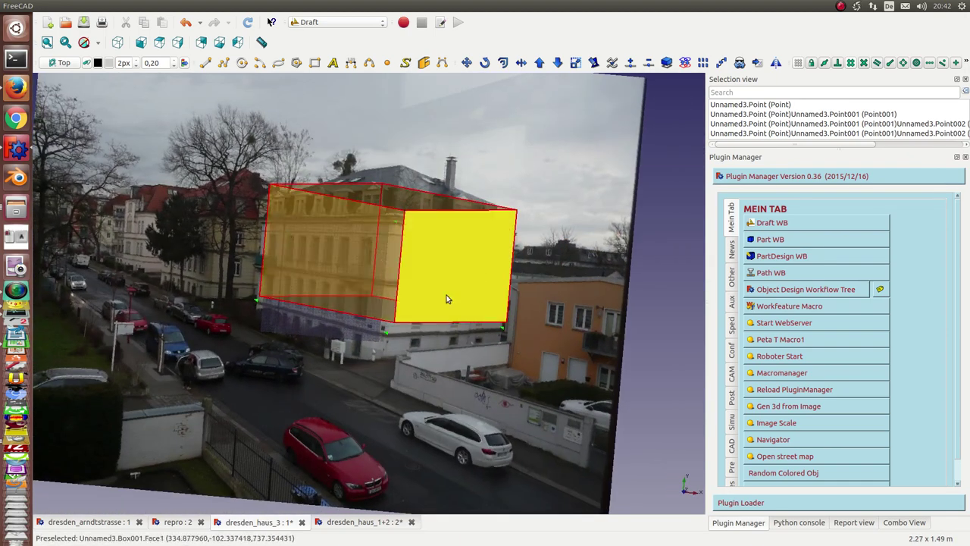
pyautogui.moveTo(107, 204); pyautogui.dragTo(138, 256, button='middle')
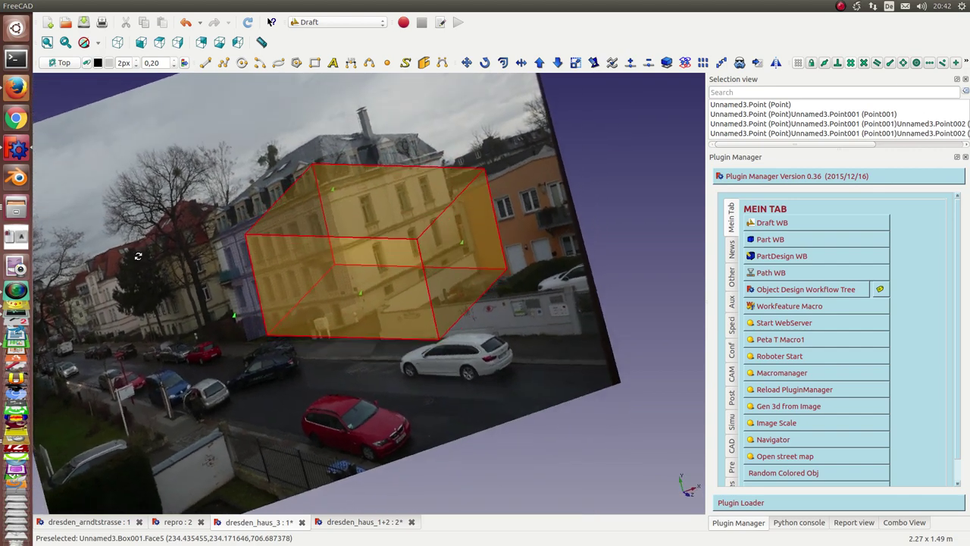
pyautogui.scroll(-4, 129, 252)
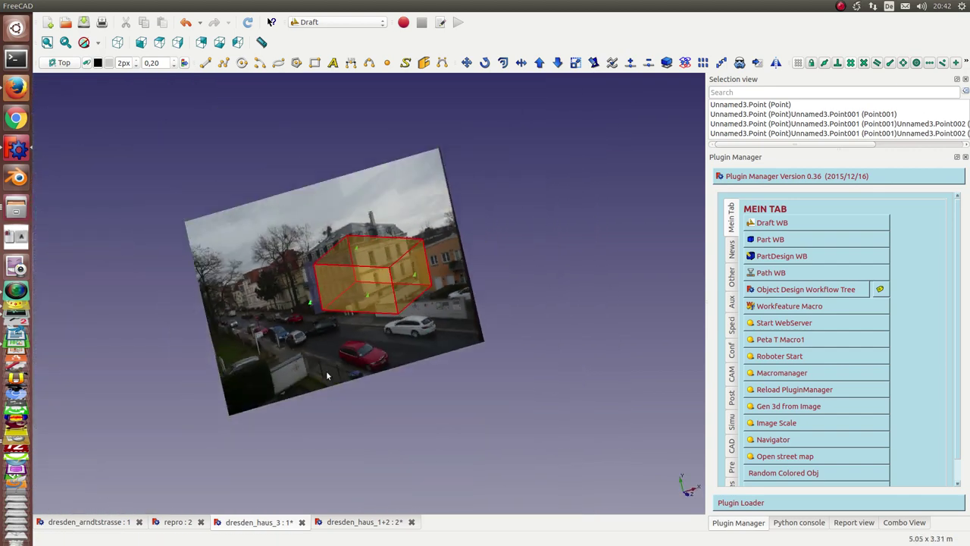
# Step: Show the repro document, check Cube001's 40 × 25 × 10 mm properties, and view it isometrically
pyautogui.click(178, 522)
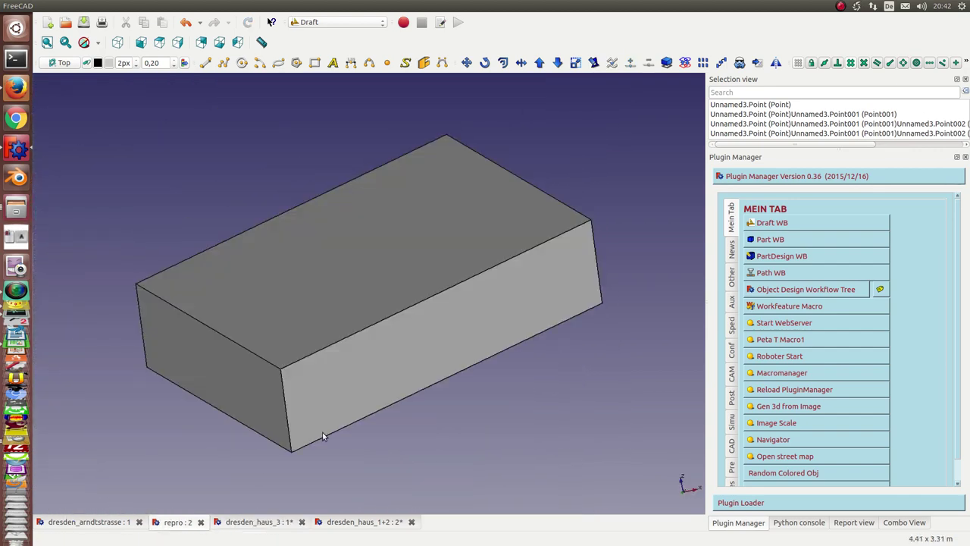
pyautogui.moveTo(442, 475)
pyautogui.mouseDown(button='middle')
pyautogui.moveTo(300, 169)
pyautogui.moveTo(459, 389)
pyautogui.moveTo(607, 401)
pyautogui.moveTo(336, 202)
pyautogui.moveTo(369, 455)
pyautogui.moveTo(386, 389)
pyautogui.mouseUp(button='middle')
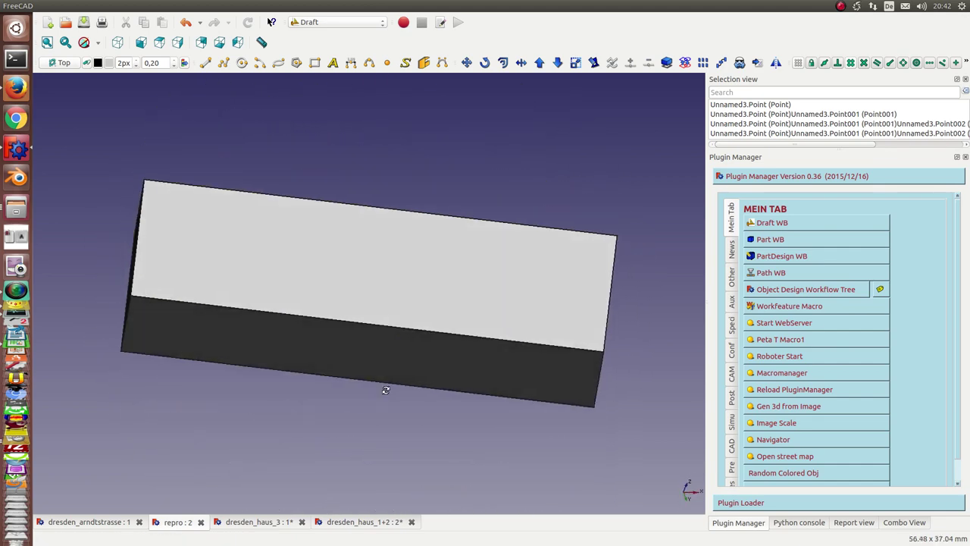
pyautogui.click(905, 523)
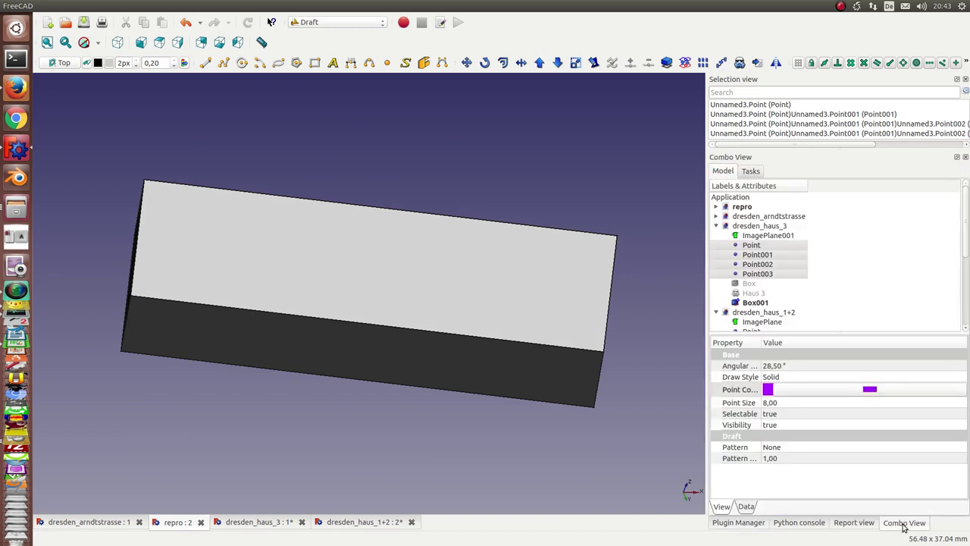
pyautogui.click(716, 206)
pyautogui.click(757, 216)
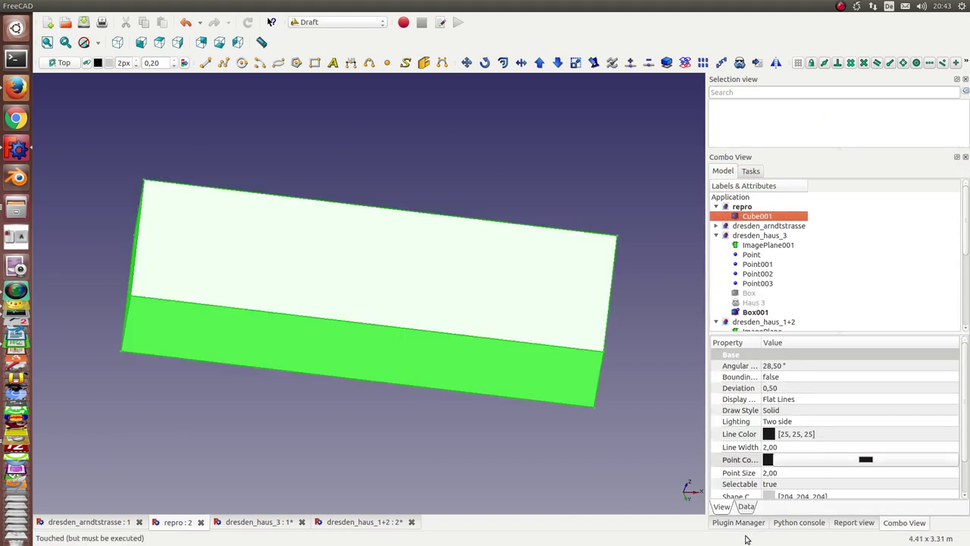
pyautogui.click(744, 506)
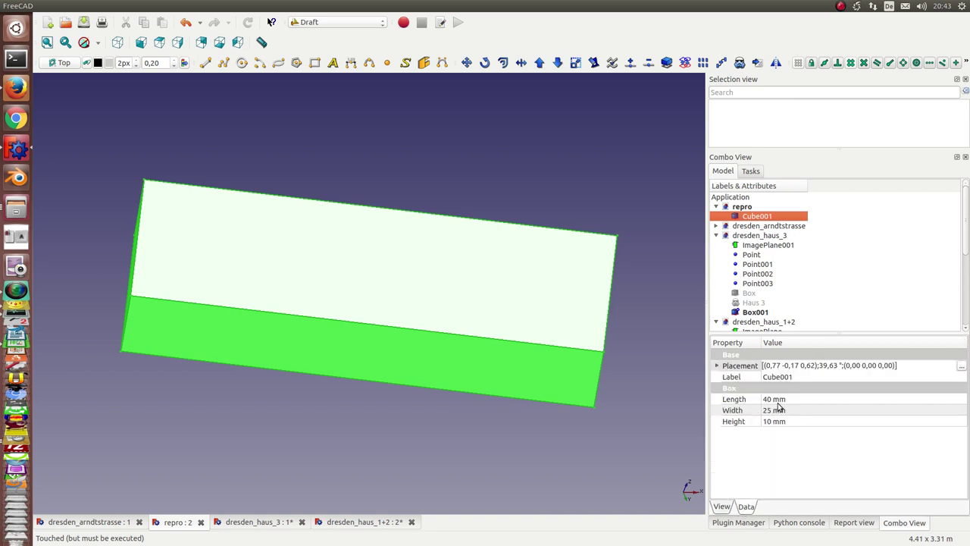
pyautogui.click(502, 444)
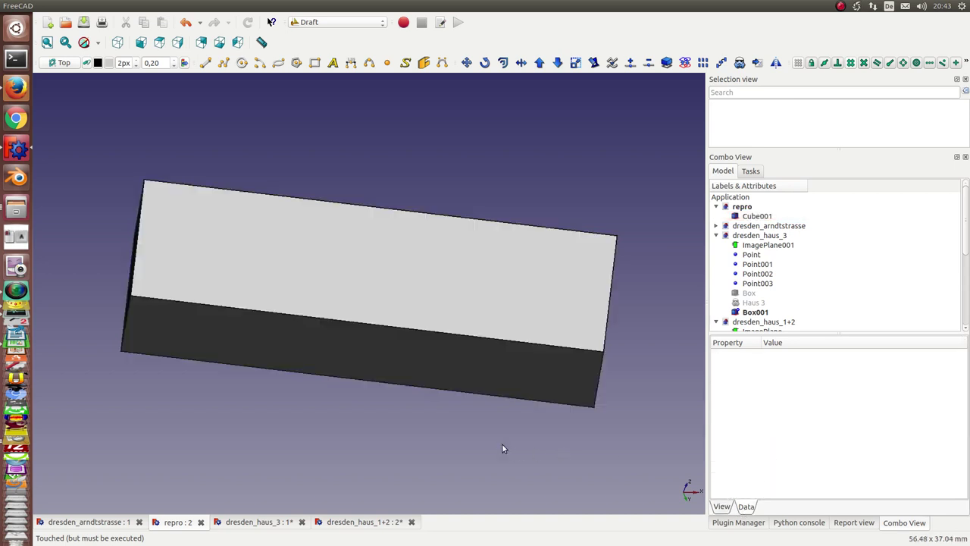
pyautogui.press('0')
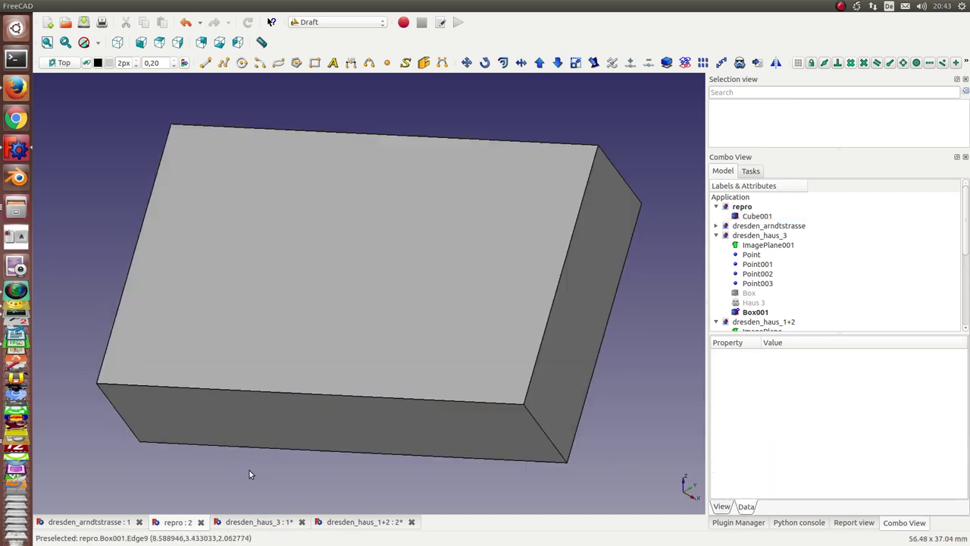
pyautogui.press('0')
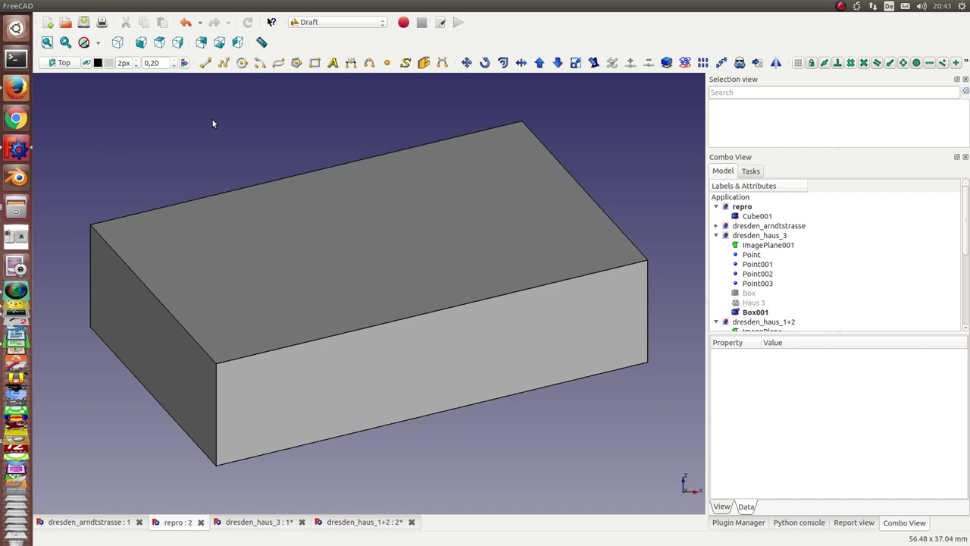
pyautogui.moveTo(106, 6)
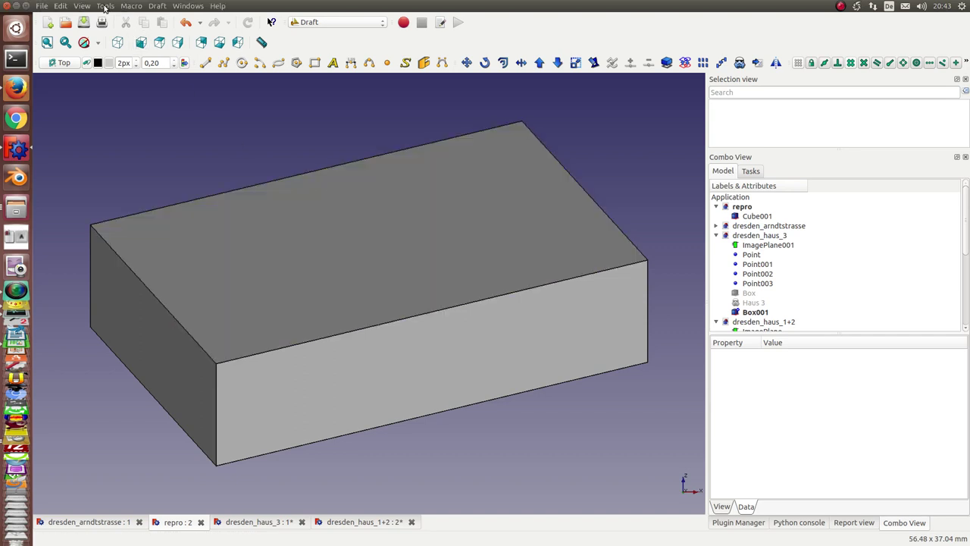
# Step: Save the current 3D view of the grey box as the picture quader3.png
pyautogui.click(108, 7)
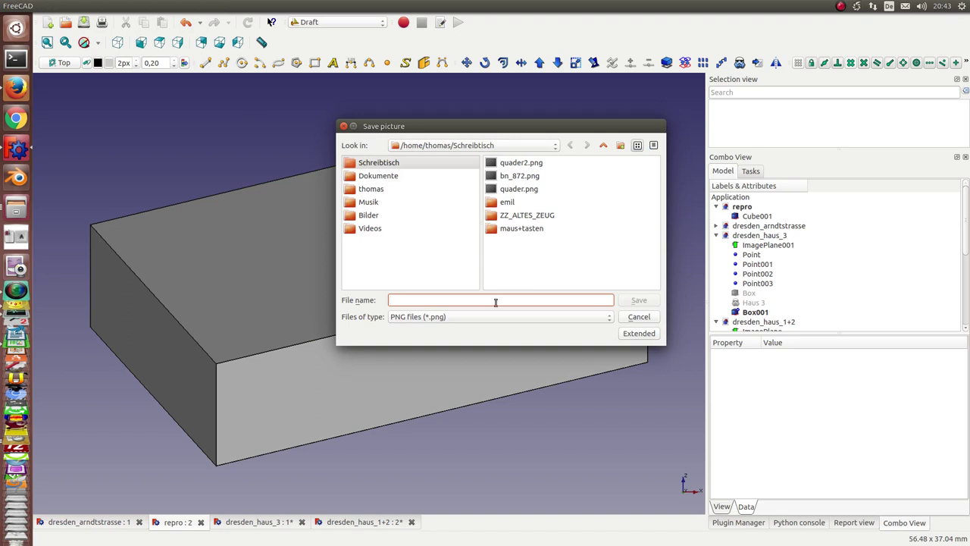
pyautogui.write('qu')
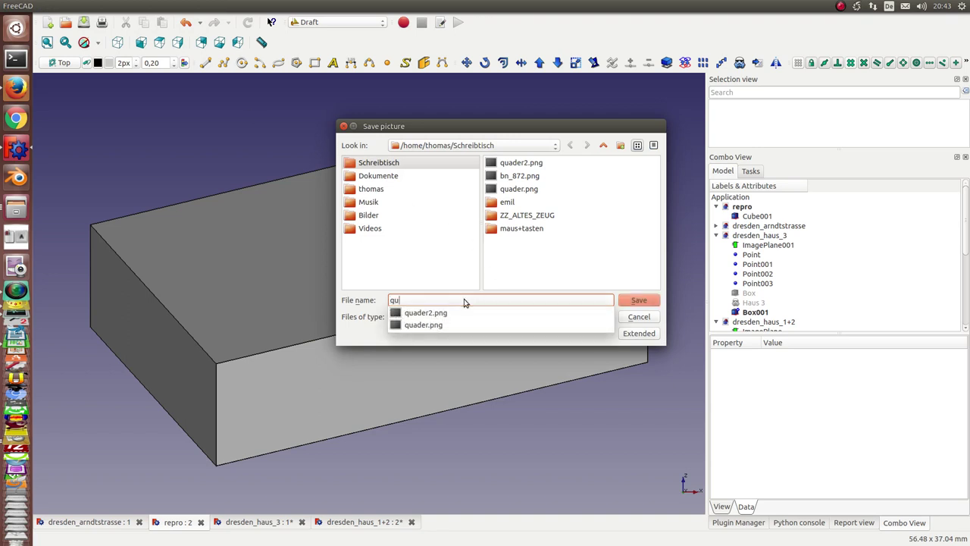
pyautogui.write('ader3.png')
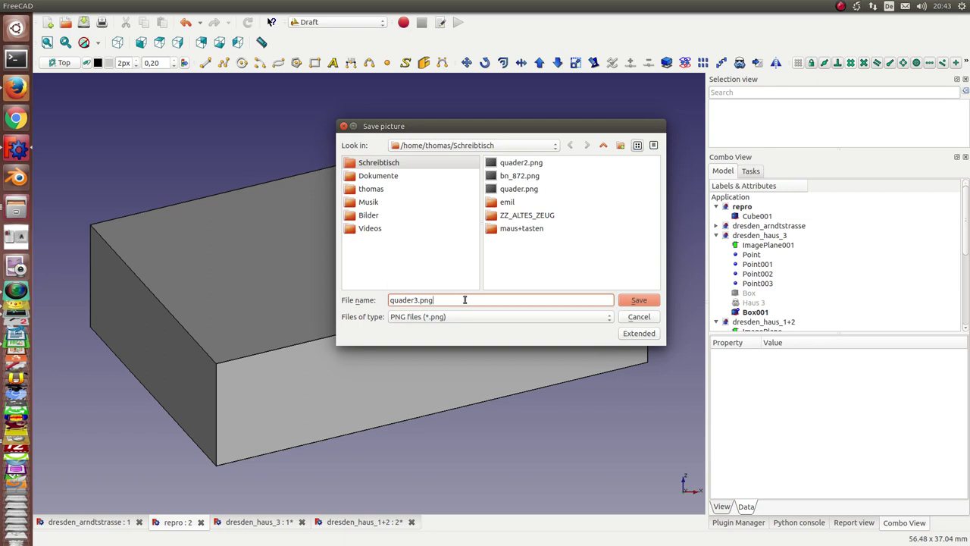
pyautogui.press('Return')
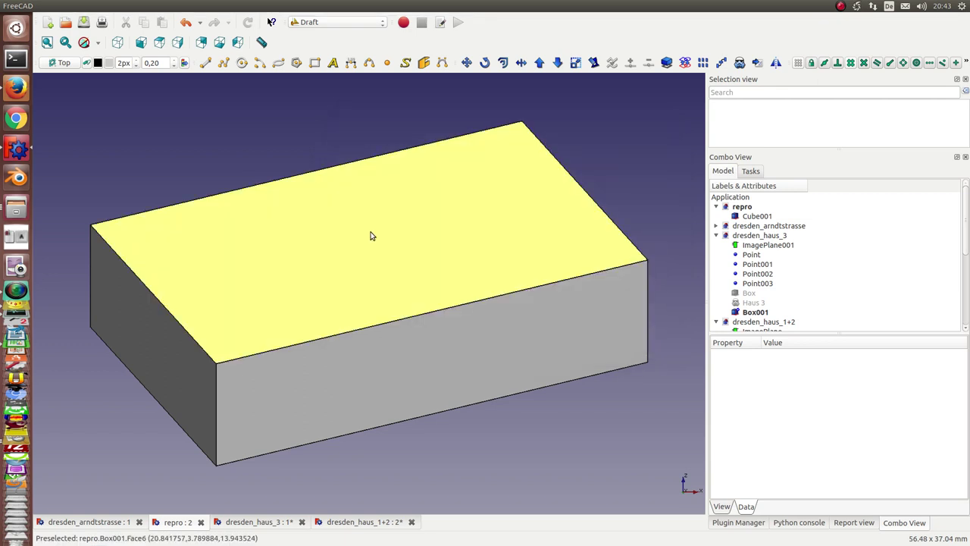
# Step: Create a new empty document and switch to the Image workbench
pyautogui.click(47, 25)
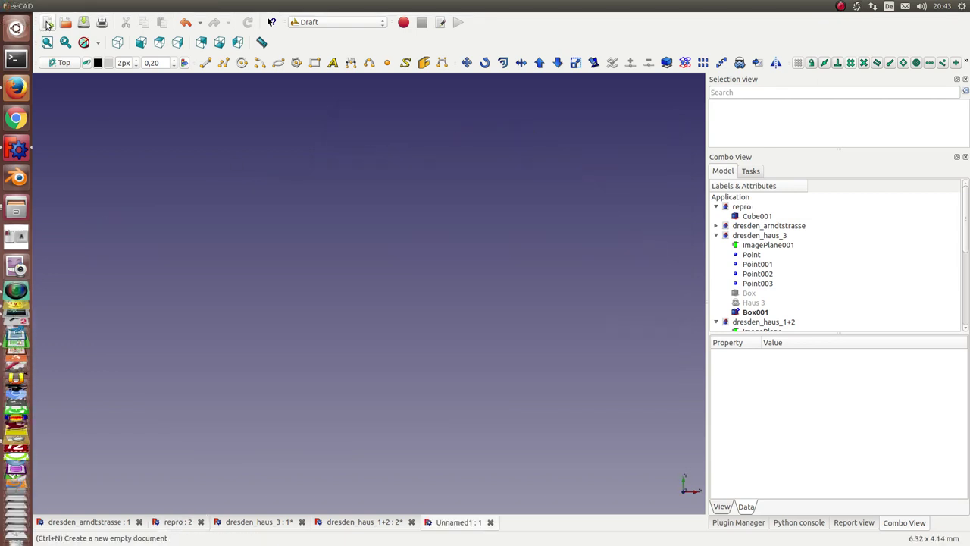
pyautogui.click(355, 25)
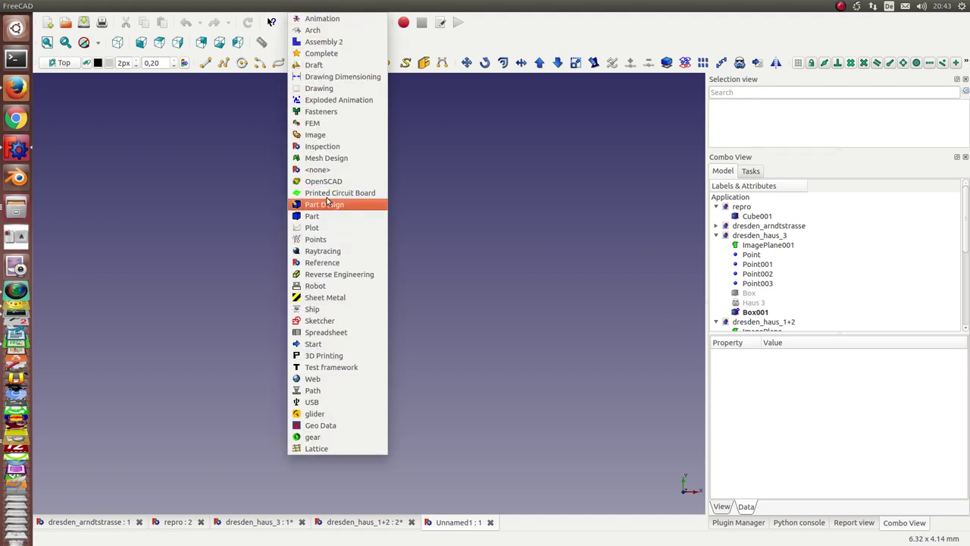
pyautogui.click(317, 136)
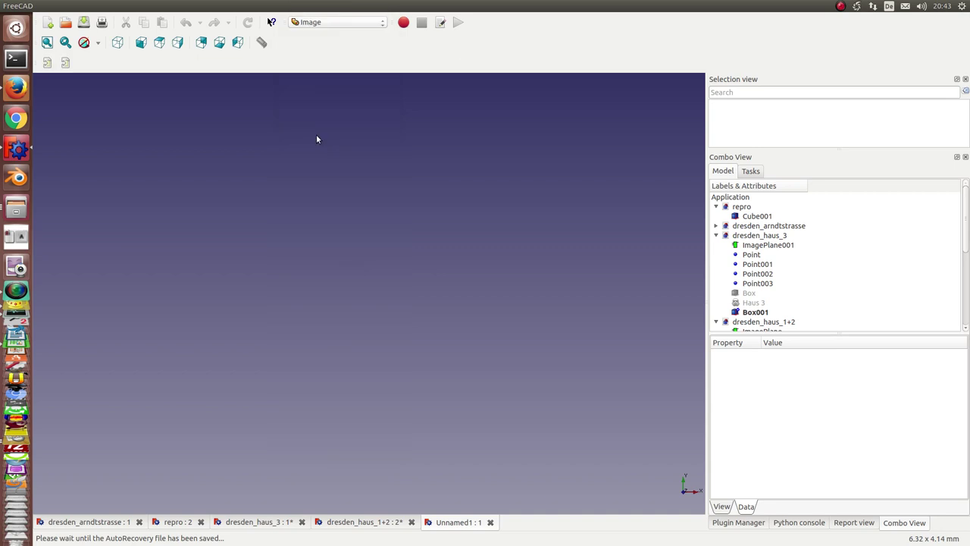
# Step: Import quader3.png from Schreibtisch as an XY-plane image plane and fit it in view
pyautogui.click(65, 62)
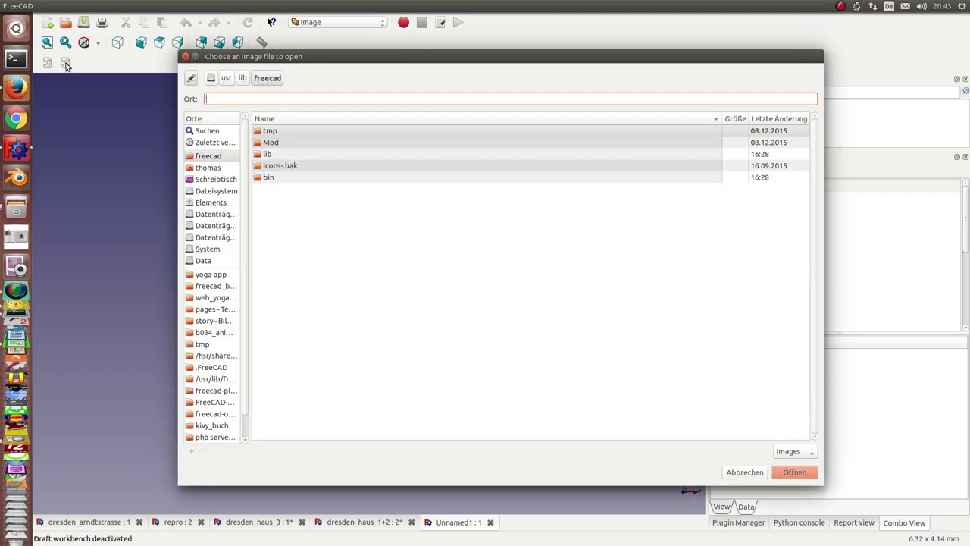
pyautogui.click(204, 180)
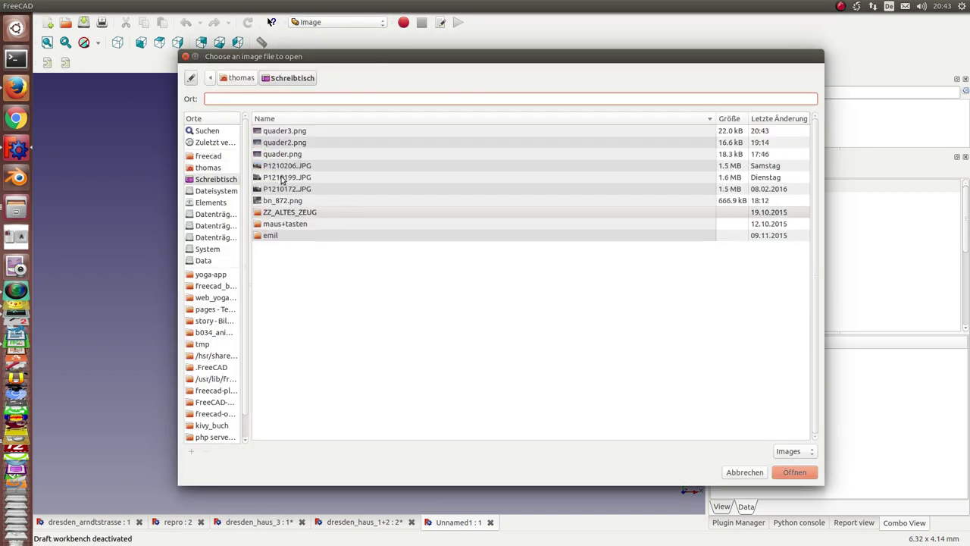
pyautogui.click(286, 132)
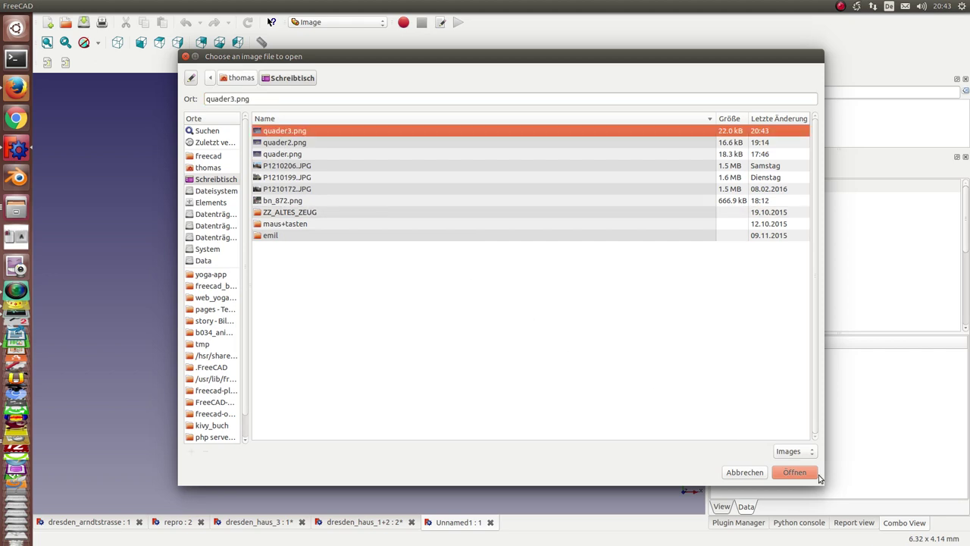
pyautogui.click(793, 473)
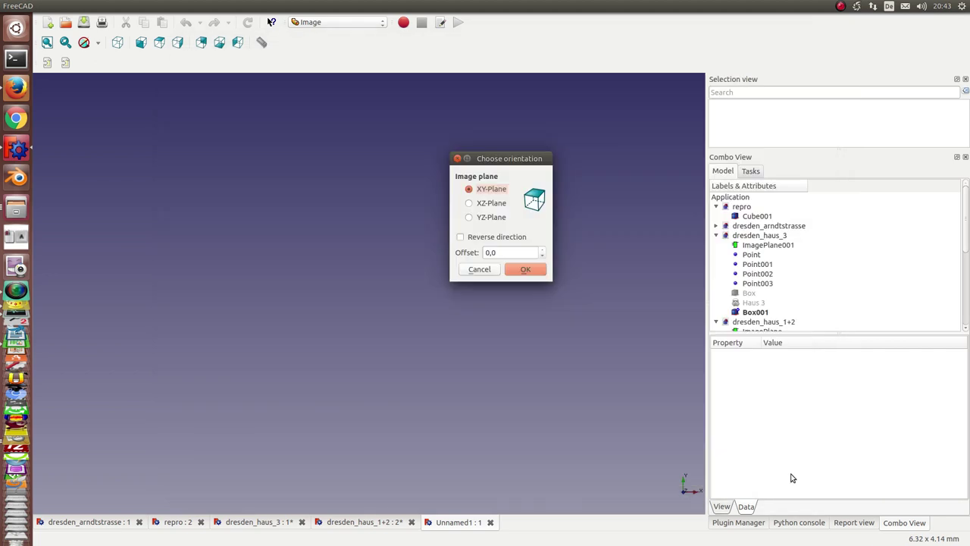
pyautogui.click(516, 270)
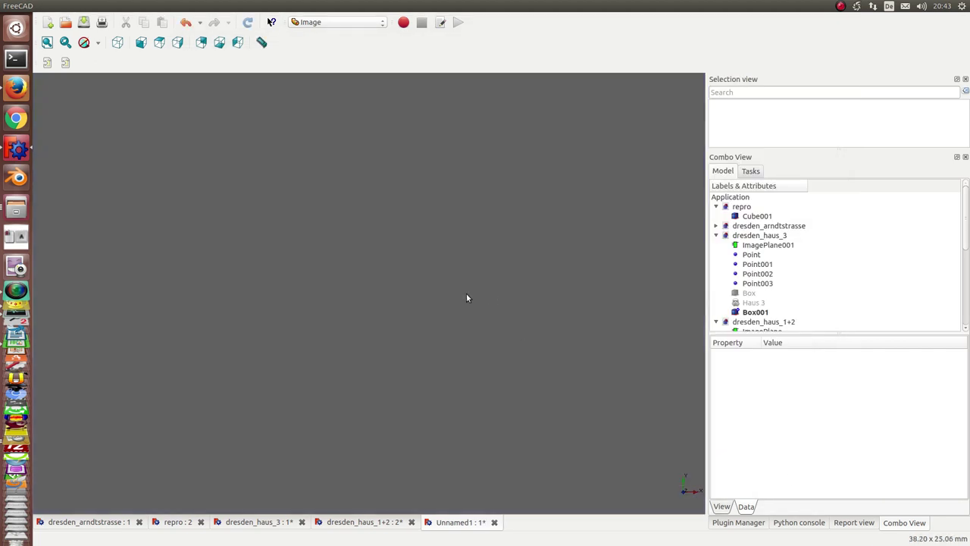
pyautogui.click(47, 42)
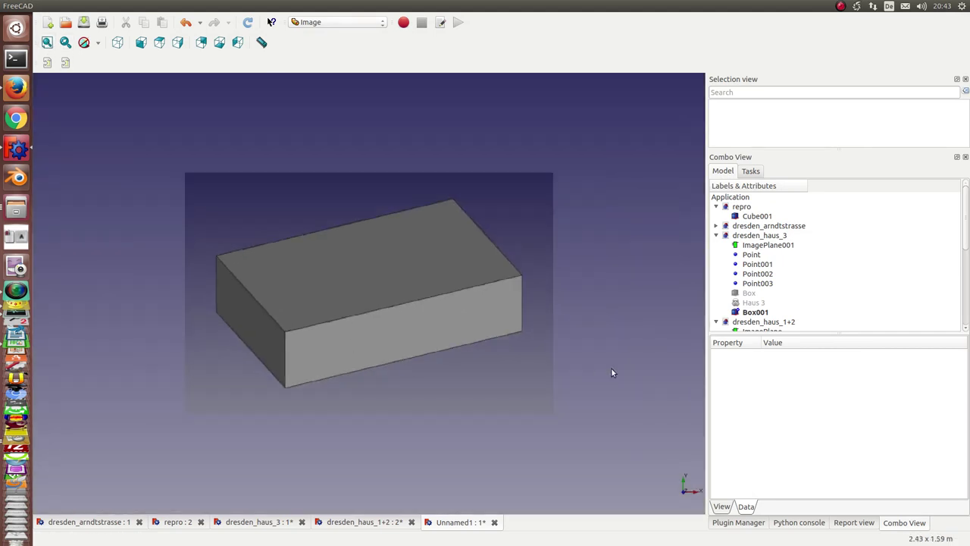
pyautogui.scroll(-5, 758, 303)
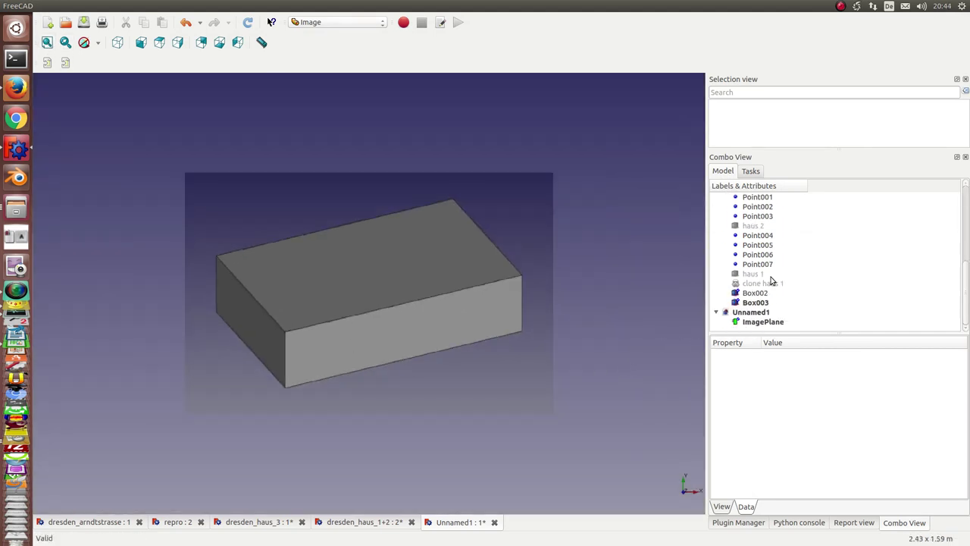
# Step: Move ImagePlane to a Z translation of -10 mm and return to the Draft workbench
pyautogui.click(767, 323)
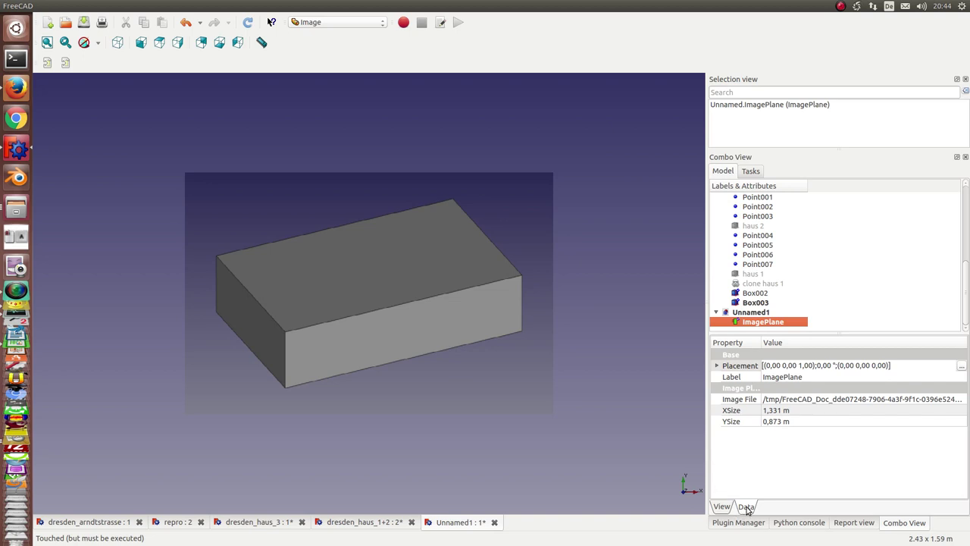
pyautogui.click(961, 367)
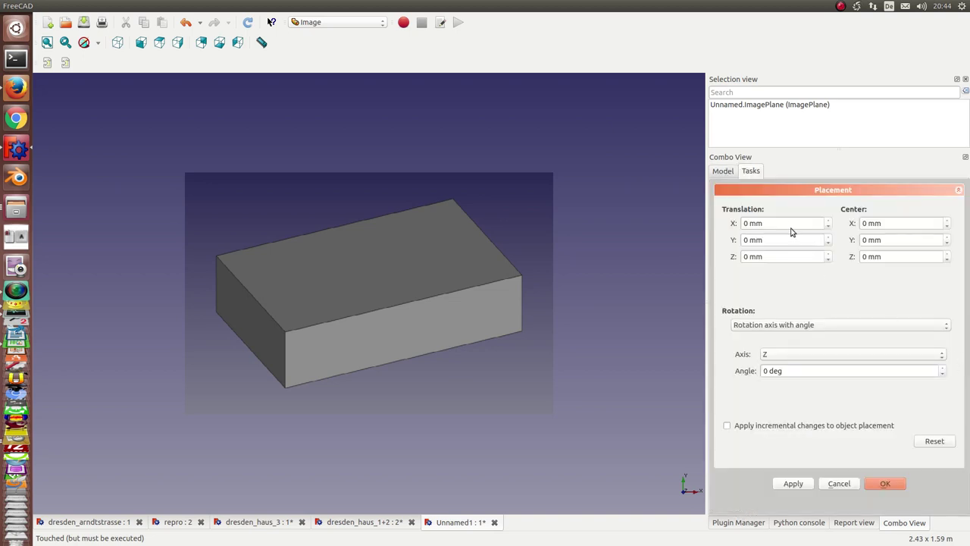
pyautogui.click(788, 256)
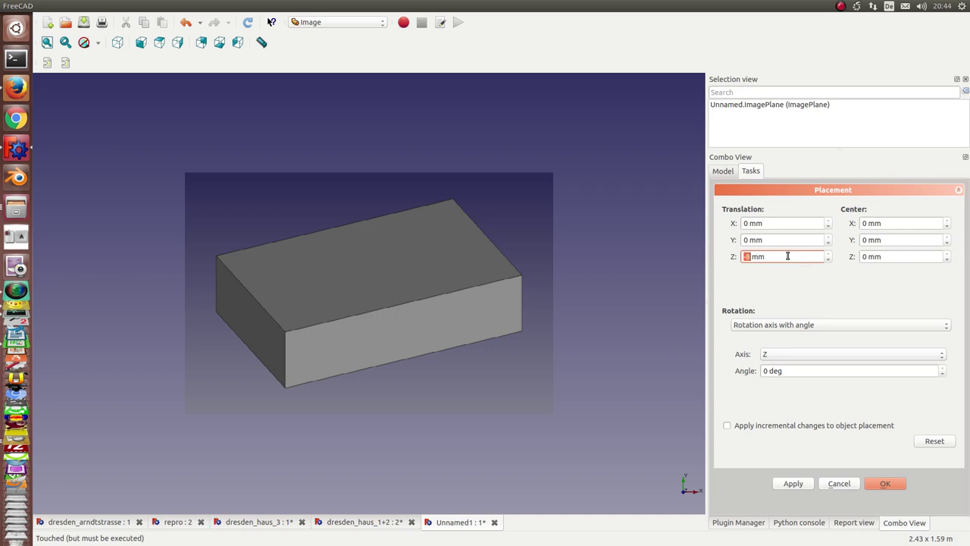
pyautogui.scroll(-11, 787, 256)
pyautogui.moveTo(787, 256); pyautogui.dragTo(739, 282)
pyautogui.click(337, 23)
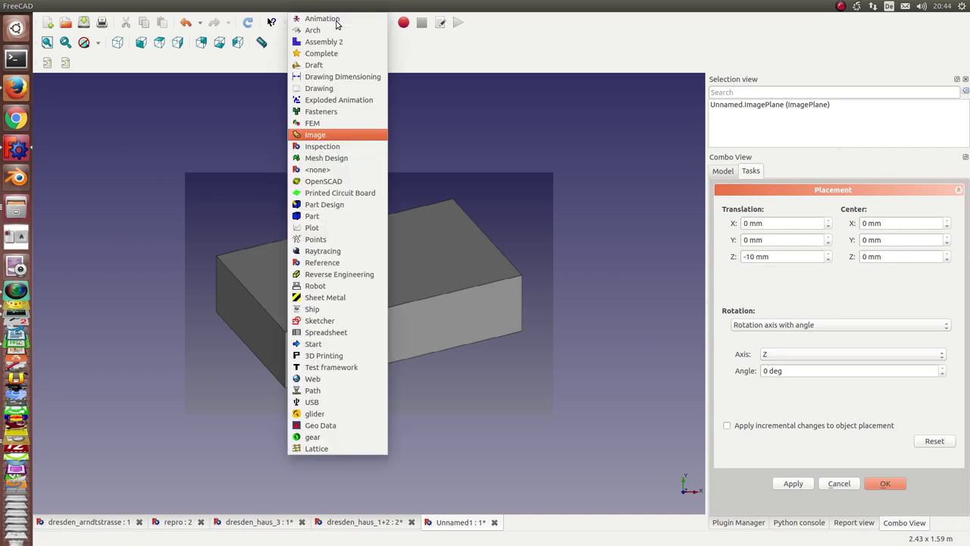
pyautogui.click(310, 65)
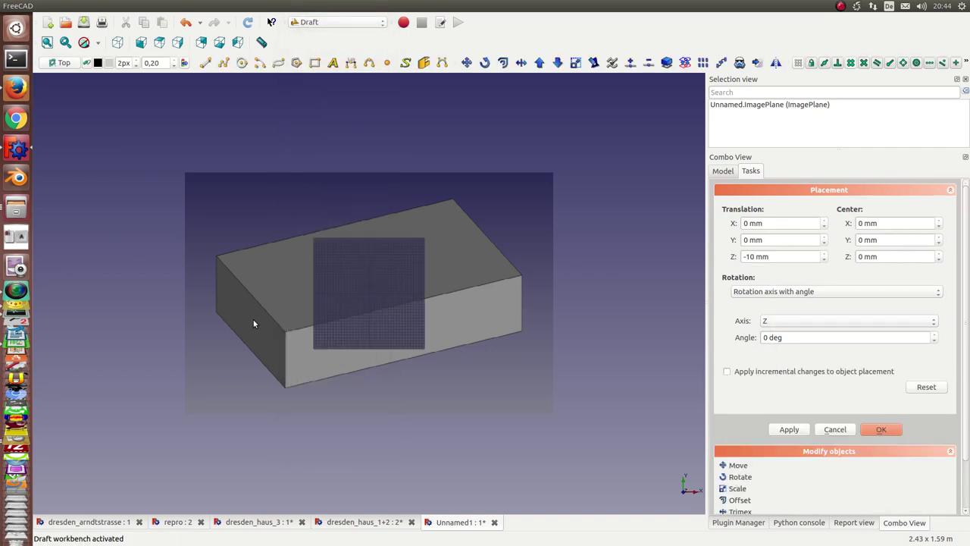
# Step: Set up the working plane and pan to the box's front corner
pyautogui.click(57, 63)
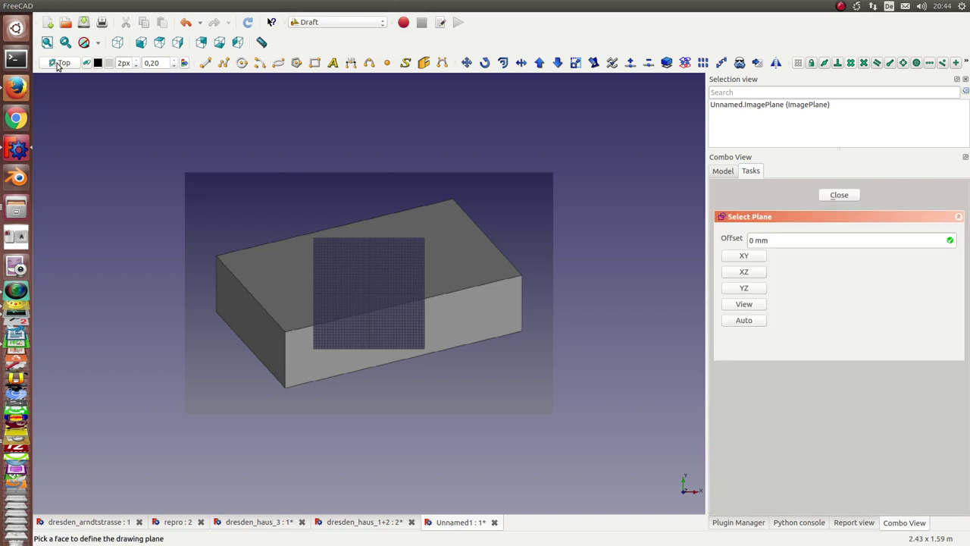
pyautogui.click(743, 255)
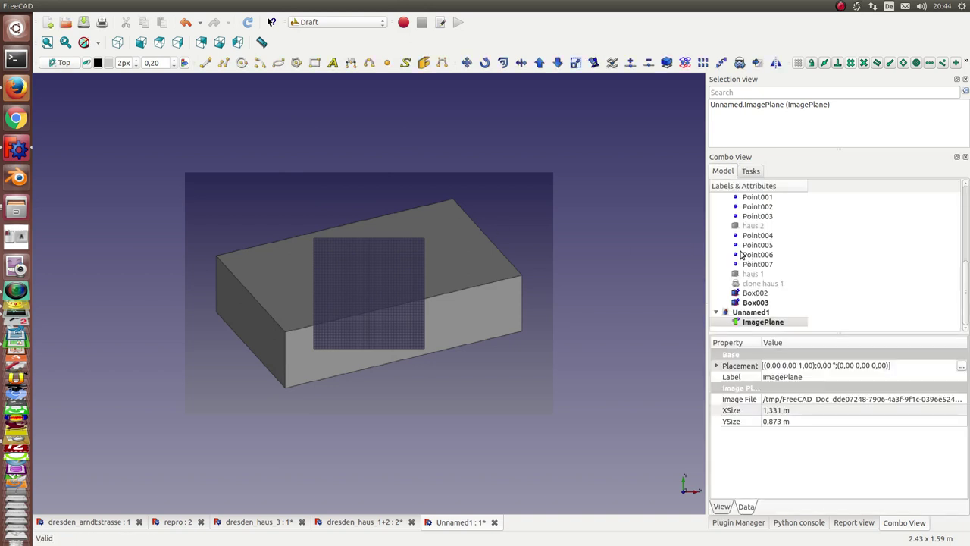
pyautogui.scroll(2, 212, 338)
pyautogui.scroll(1, 212, 343)
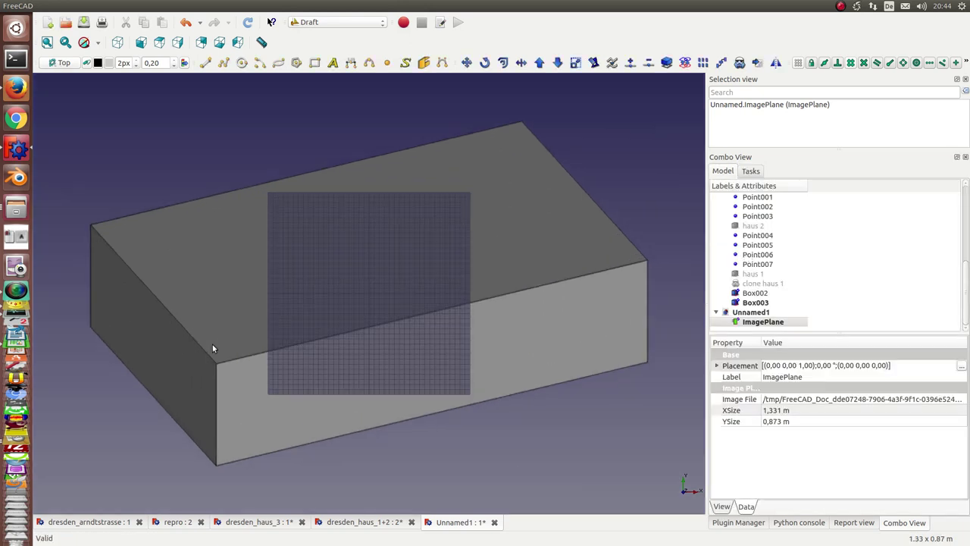
pyautogui.scroll(3, 422, 327)
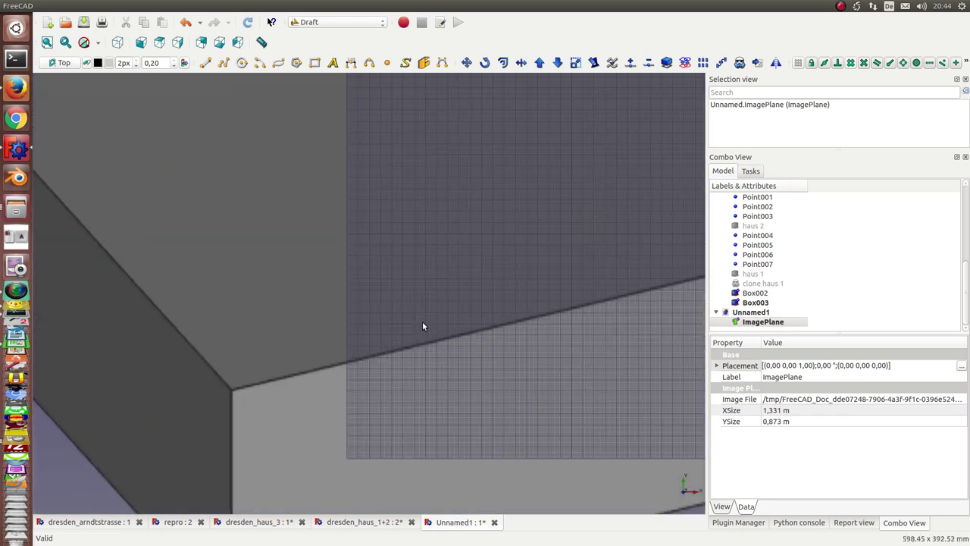
pyautogui.moveTo(399, 232)
pyautogui.mouseDown(button='middle')
pyautogui.moveTo(505, 95)
pyautogui.moveTo(564, 104)
pyautogui.mouseUp(button='middle')
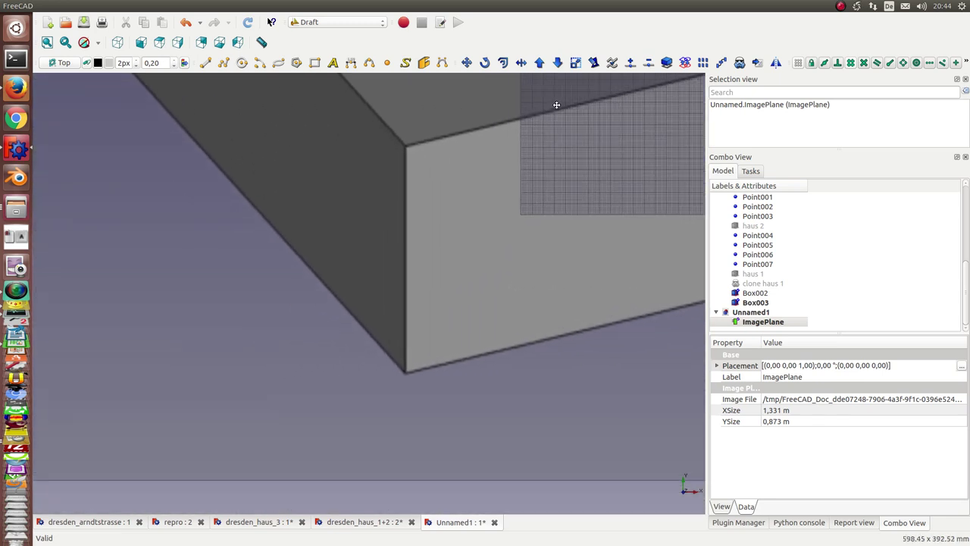
# Step: Place Draft points on the box's top, lower and side corners in the image
pyautogui.click(387, 64)
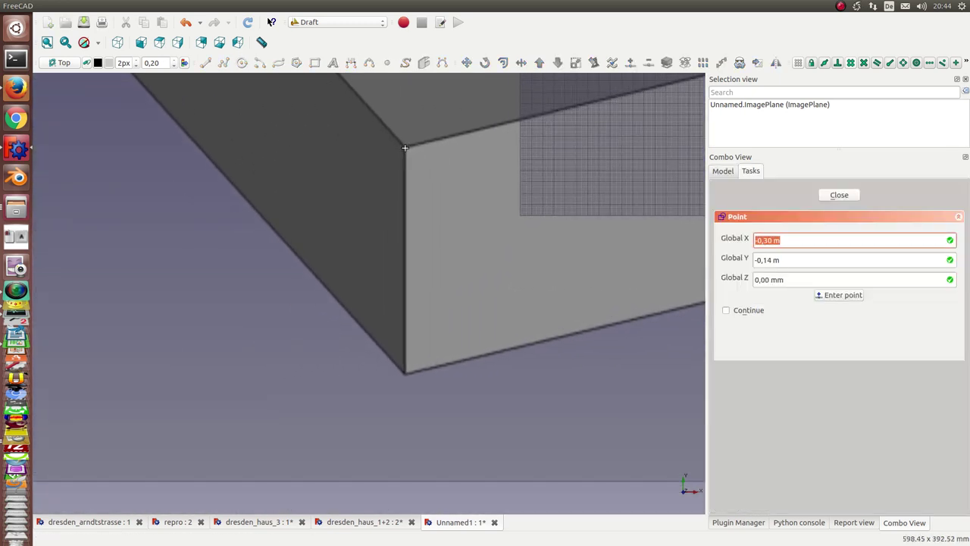
pyautogui.click(406, 147)
pyautogui.scroll(2, 387, 385)
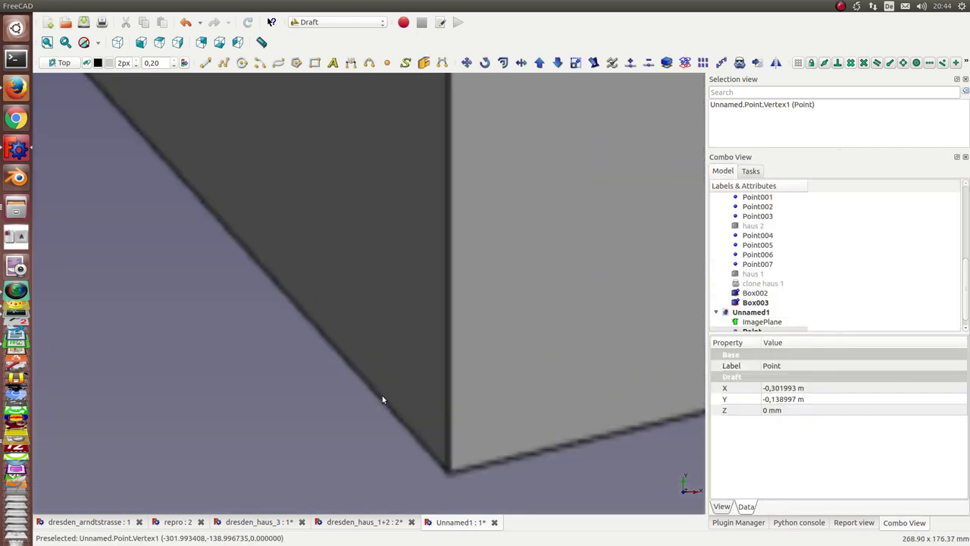
pyautogui.click(387, 63)
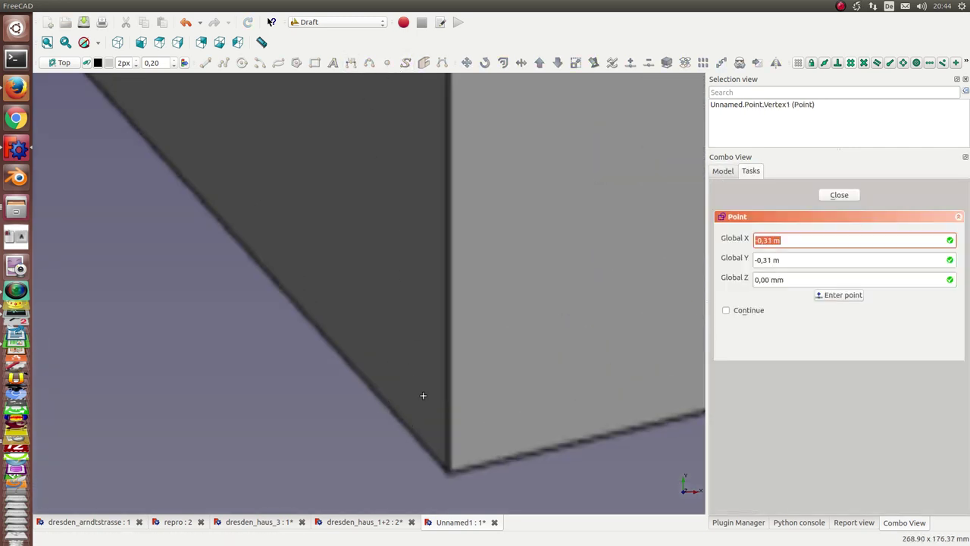
pyautogui.click(449, 473)
pyautogui.scroll(-2, 281, 363)
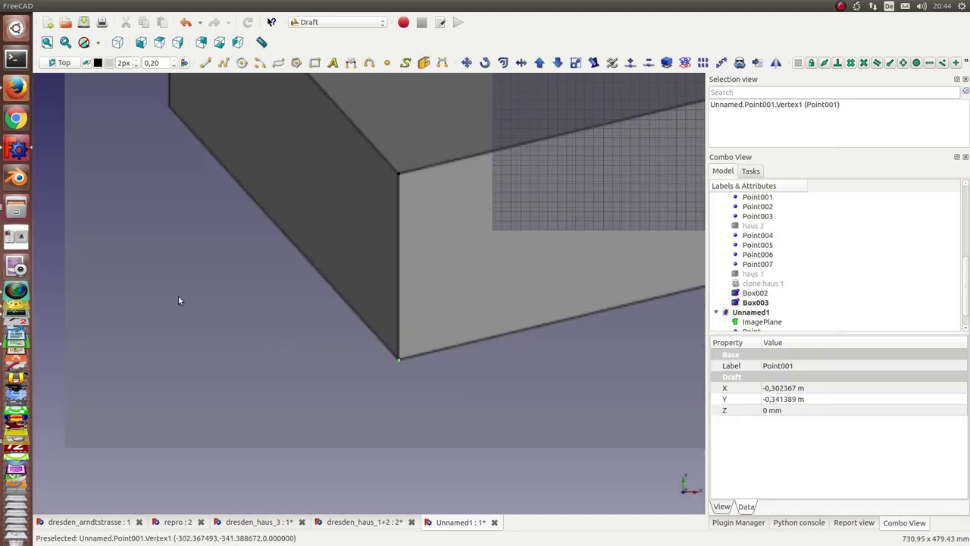
pyautogui.scroll(3, 189, 303)
pyautogui.scroll(2, 397, 427)
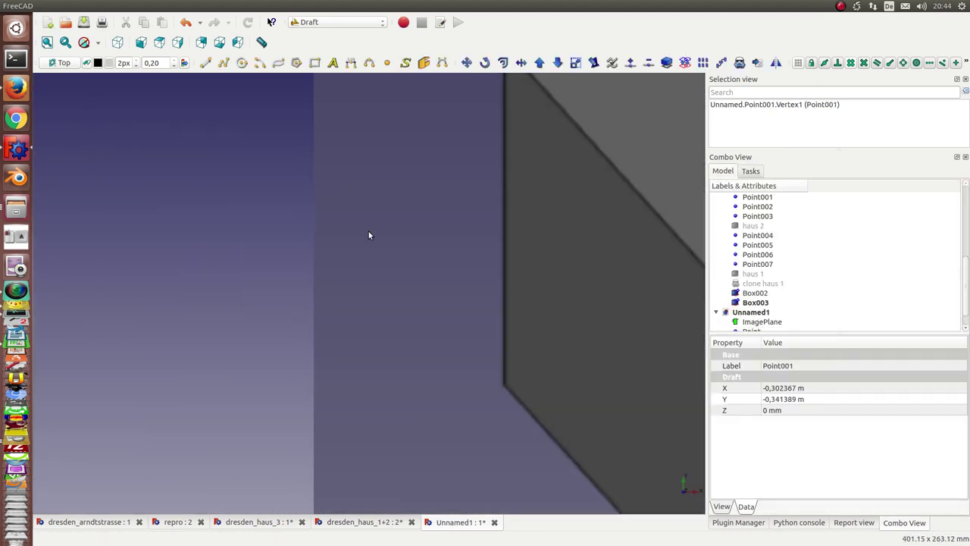
pyautogui.click(387, 63)
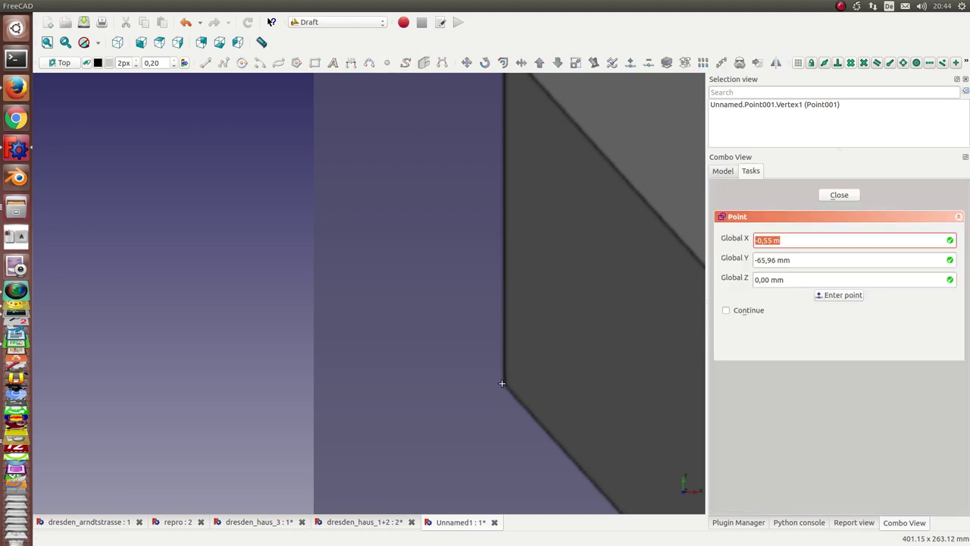
pyautogui.click(503, 385)
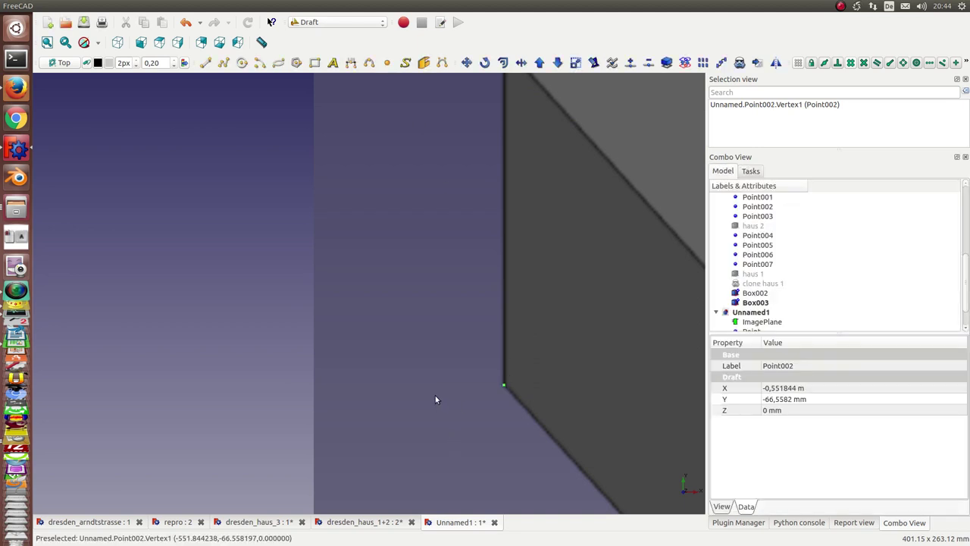
# Step: Cancel an unfinished point, then place Point004 on the box's right corner
pyautogui.scroll(-2, 435, 394)
pyautogui.scroll(-3, 435, 398)
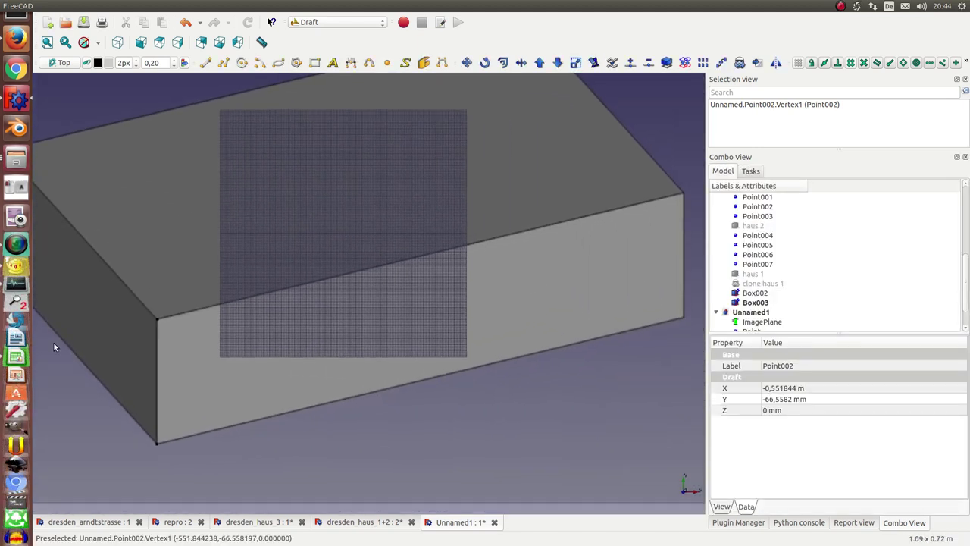
pyautogui.click(388, 63)
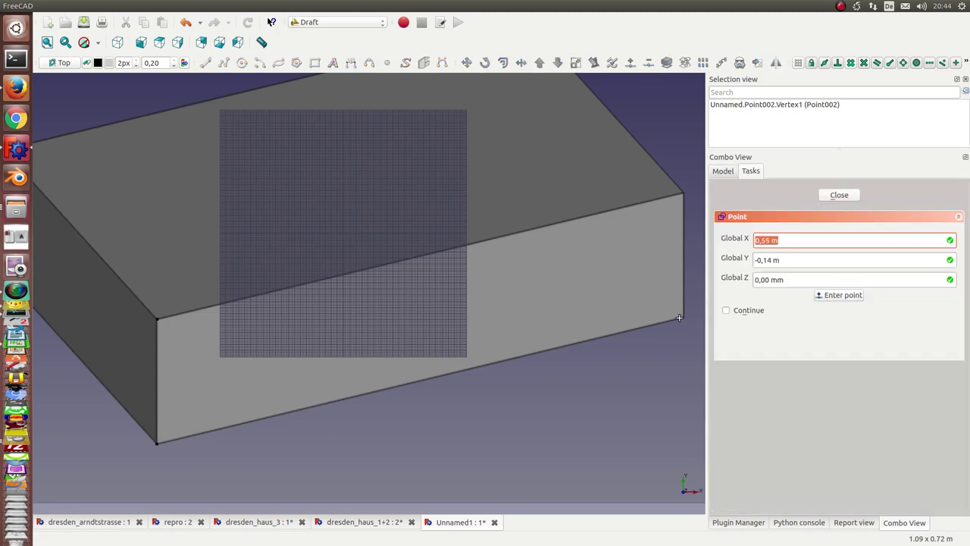
pyautogui.scroll(4, 681, 318)
pyautogui.press('Escape')
pyautogui.scroll(-3, 243, 354)
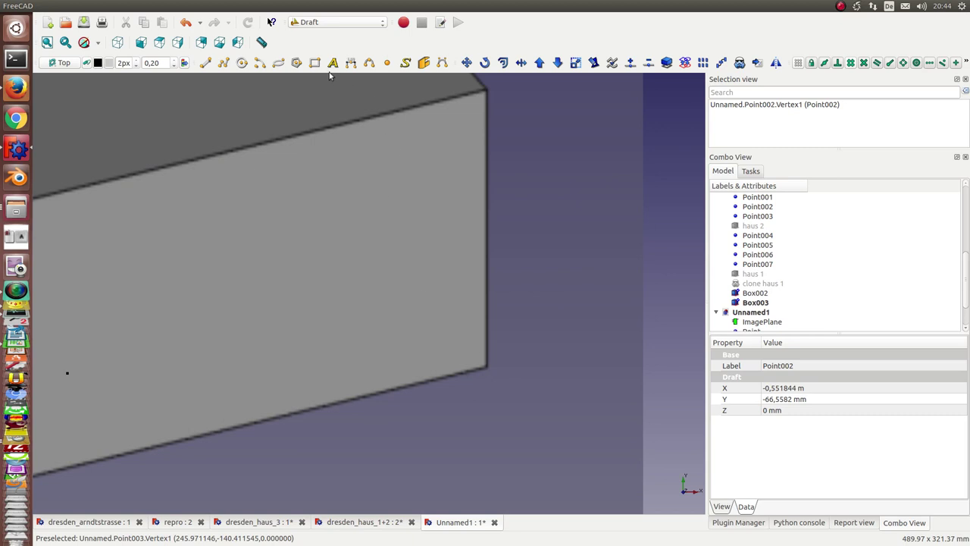
pyautogui.click(388, 65)
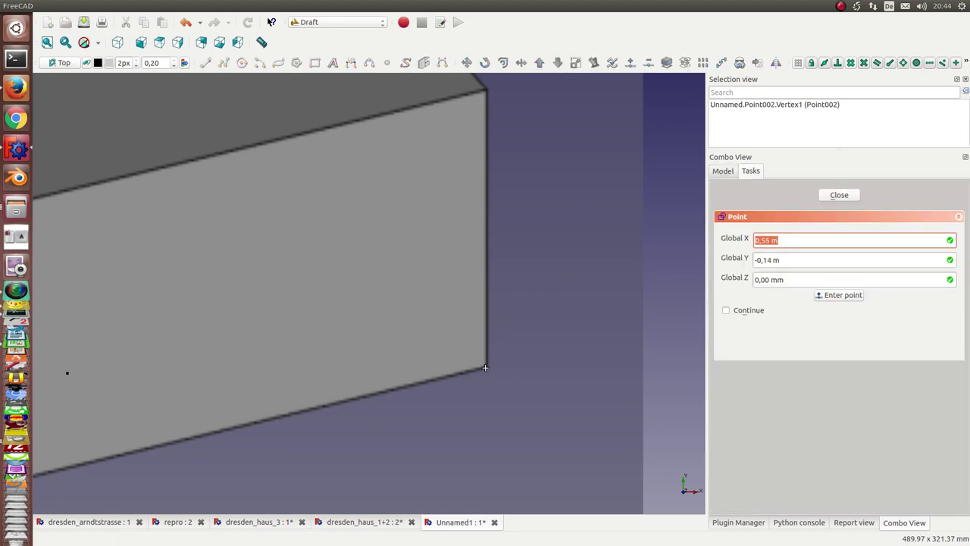
pyautogui.click(486, 367)
pyautogui.scroll(-2, 636, 319)
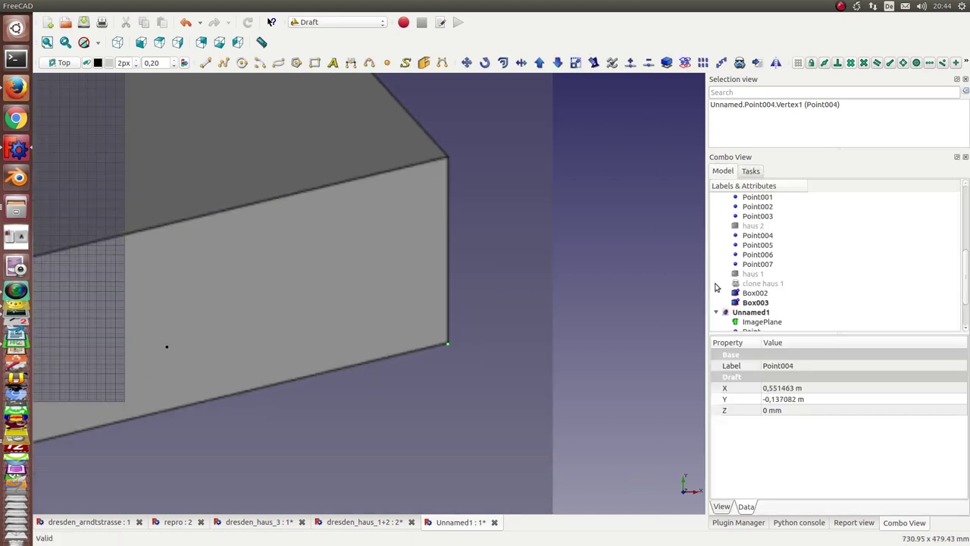
pyautogui.scroll(-3, 525, 258)
pyautogui.scroll(-3, 493, 281)
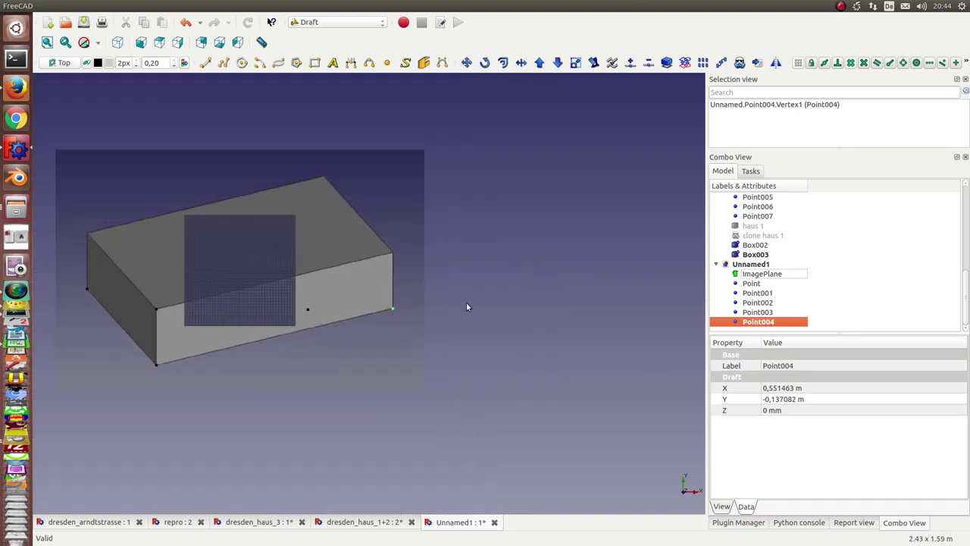
# Step: Clear the selection, hide the image plane and centre the corner points in view
pyautogui.press('Delete')
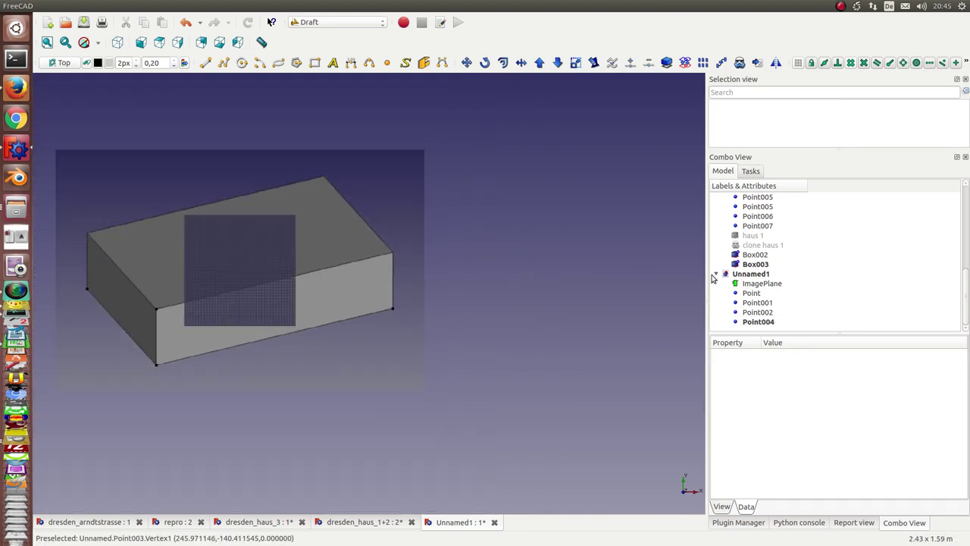
pyautogui.click(762, 283)
pyautogui.press('space')
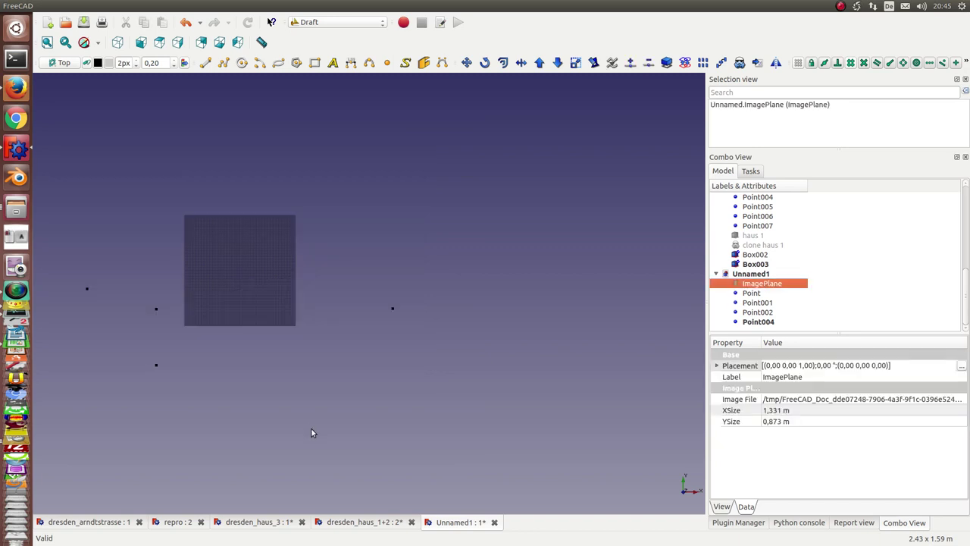
pyautogui.moveTo(291, 411); pyautogui.dragTo(459, 402, button='middle')
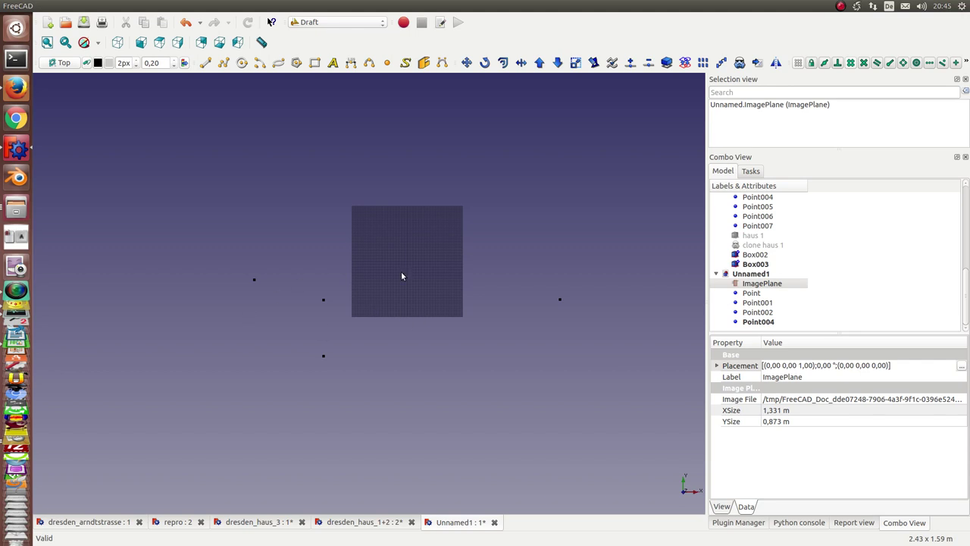
# Step: Generate a 3D box from Point, Point001, Point002 and Point004 with the Gen 3d from Image macro
pyautogui.click(752, 294)
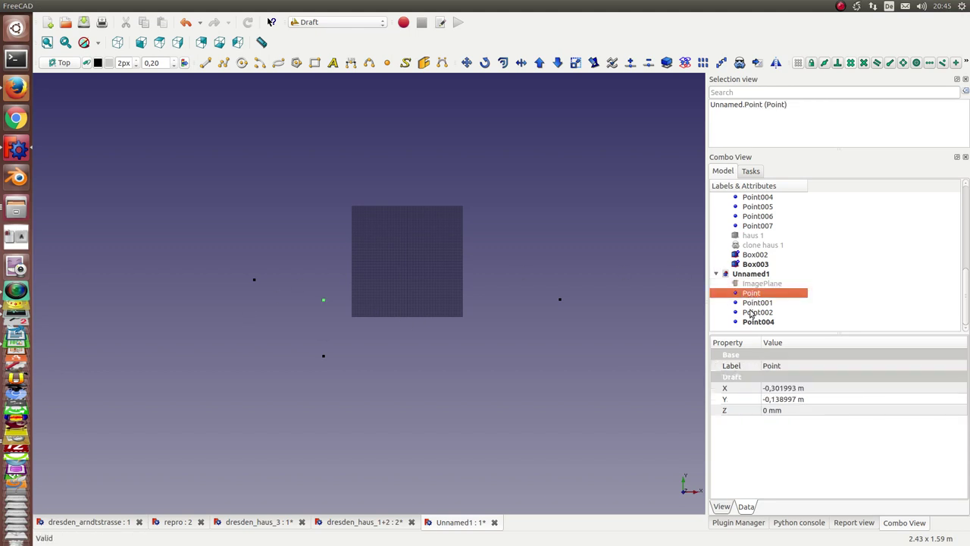
pyautogui.keyDown('ctrl'); pyautogui.click(754, 303); pyautogui.keyUp('ctrl')
pyautogui.keyDown('ctrl'); pyautogui.click(755, 312); pyautogui.keyUp('ctrl')
pyautogui.keyDown('ctrl'); pyautogui.click(756, 322); pyautogui.keyUp('ctrl')
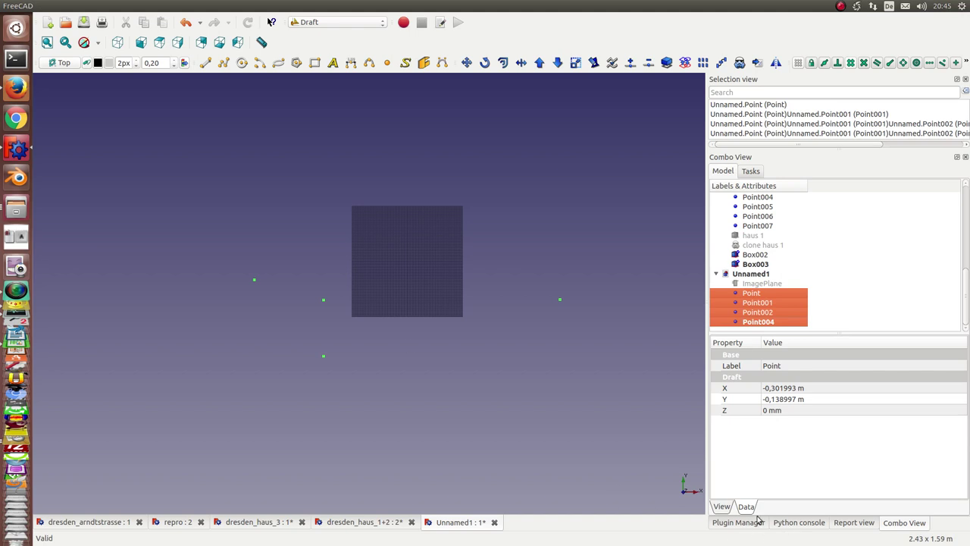
pyautogui.click(732, 524)
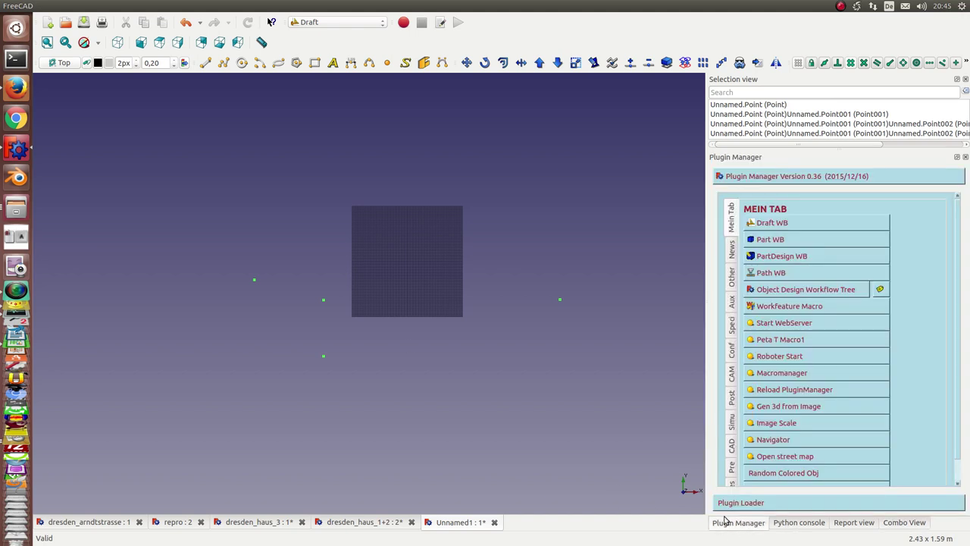
pyautogui.click(779, 406)
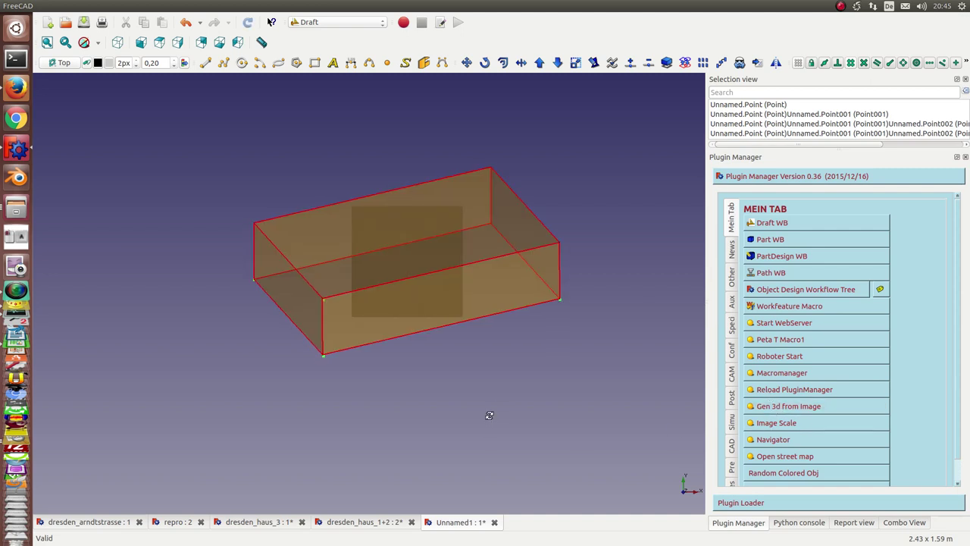
# Step: Inspect the generated box from front and isometric views, then select the Box and ImagePlane
pyautogui.moveTo(488, 416)
pyautogui.mouseDown(button='middle')
pyautogui.moveTo(504, 424)
pyautogui.moveTo(500, 347)
pyautogui.mouseUp(button='middle')
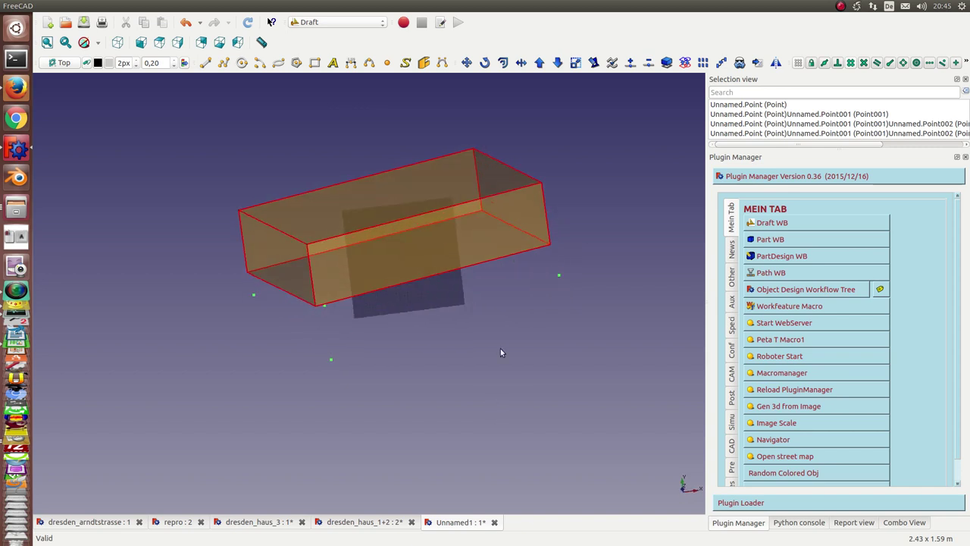
pyautogui.click(905, 522)
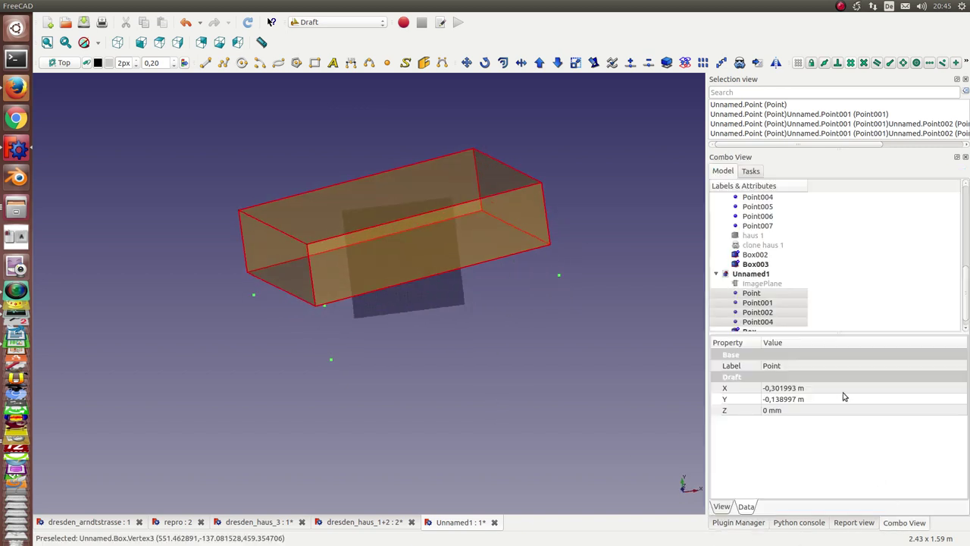
pyautogui.click(778, 303)
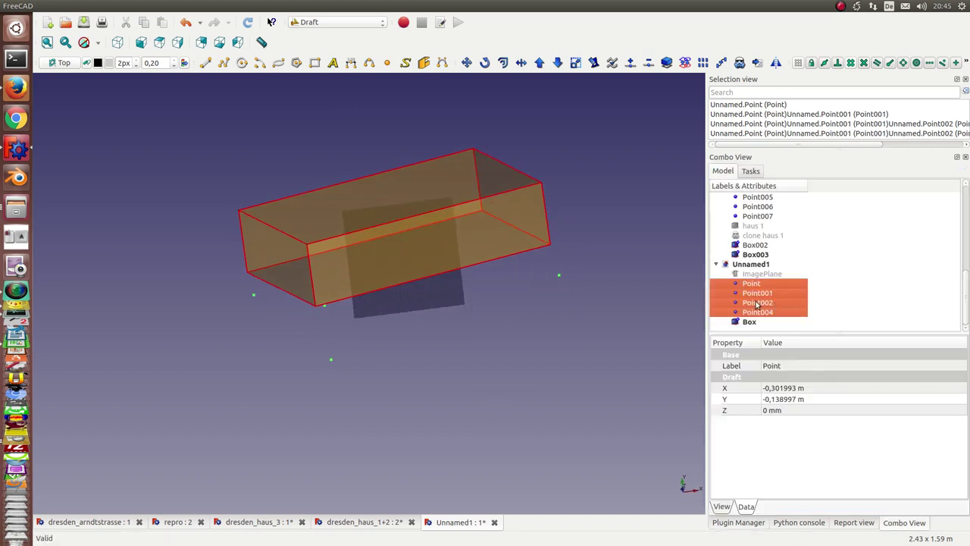
pyautogui.click(768, 275)
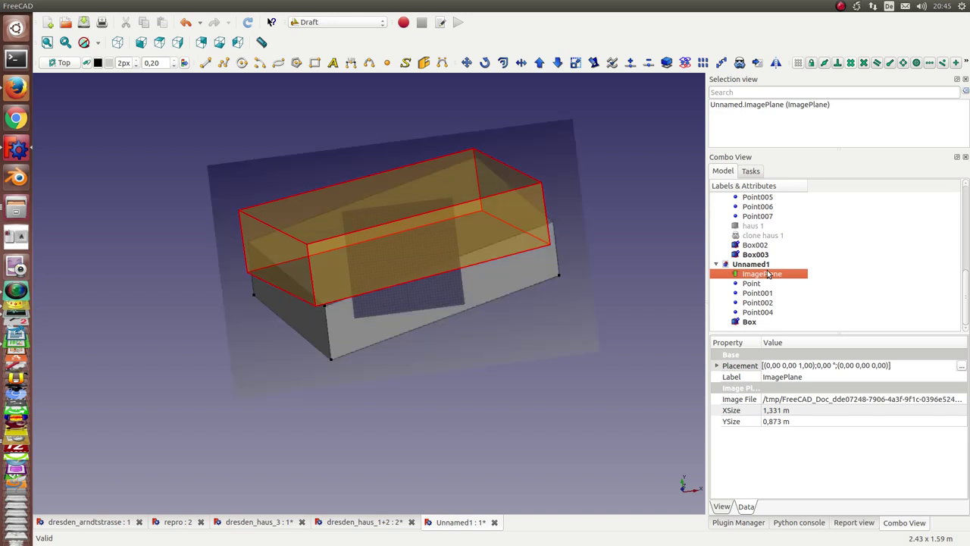
pyautogui.click(608, 374)
pyautogui.press('1')
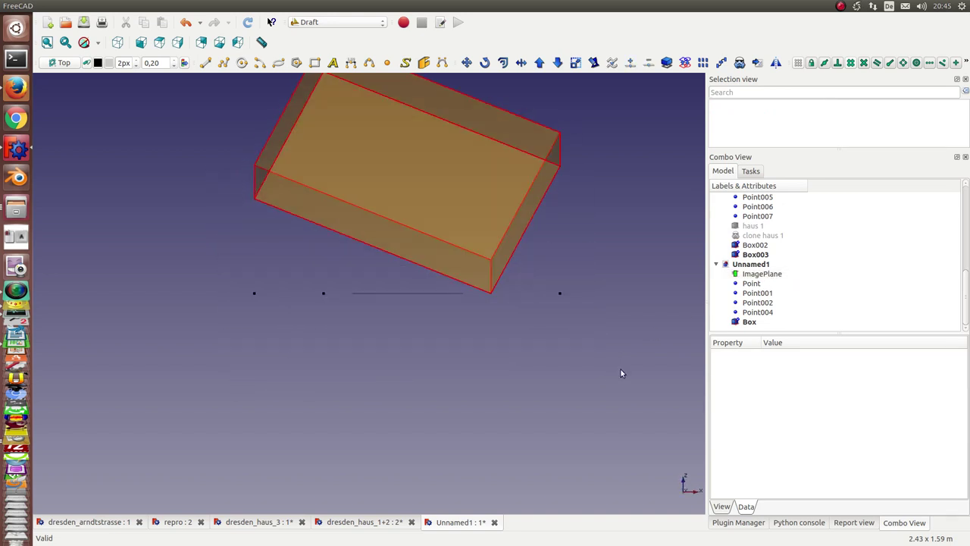
pyautogui.press('0')
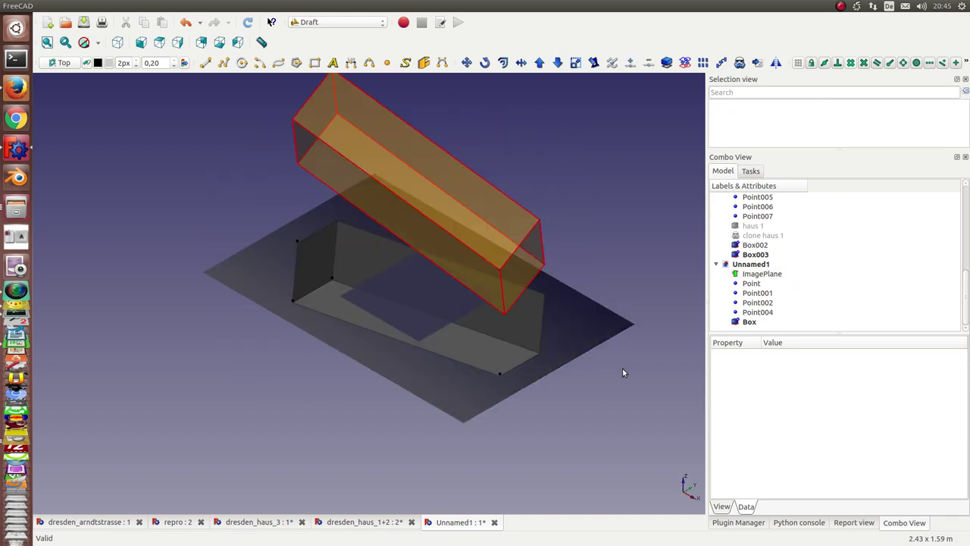
pyautogui.moveTo(190, 275); pyautogui.dragTo(194, 346, button='middle')
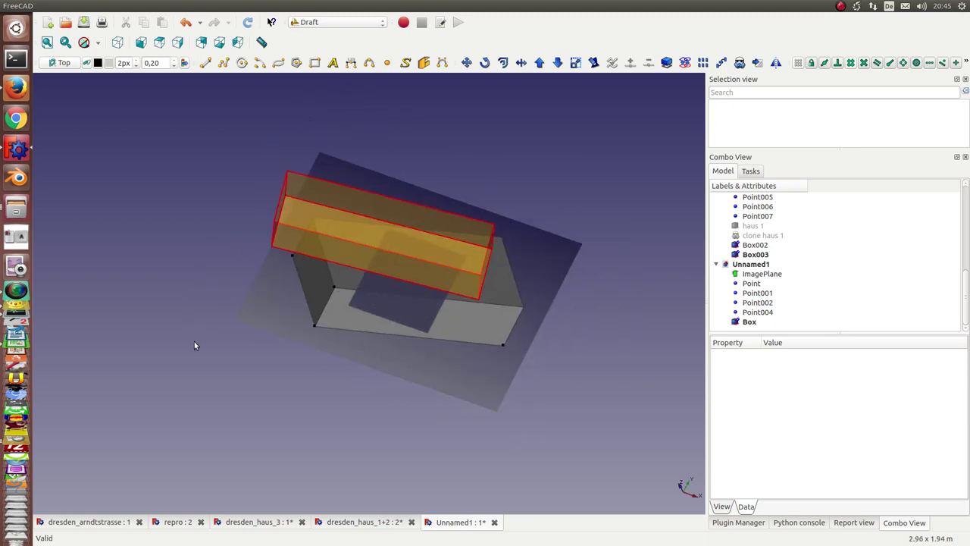
pyautogui.press('1')
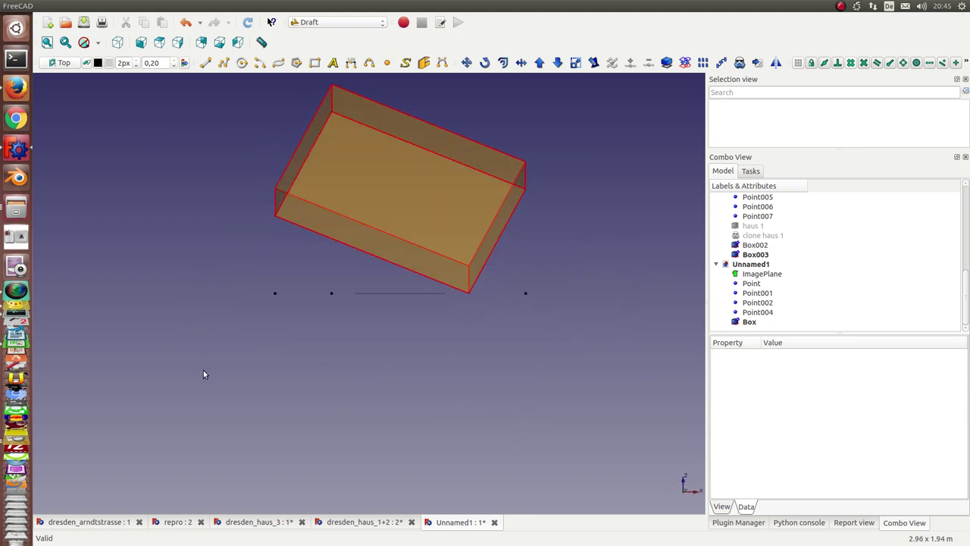
pyautogui.press('0')
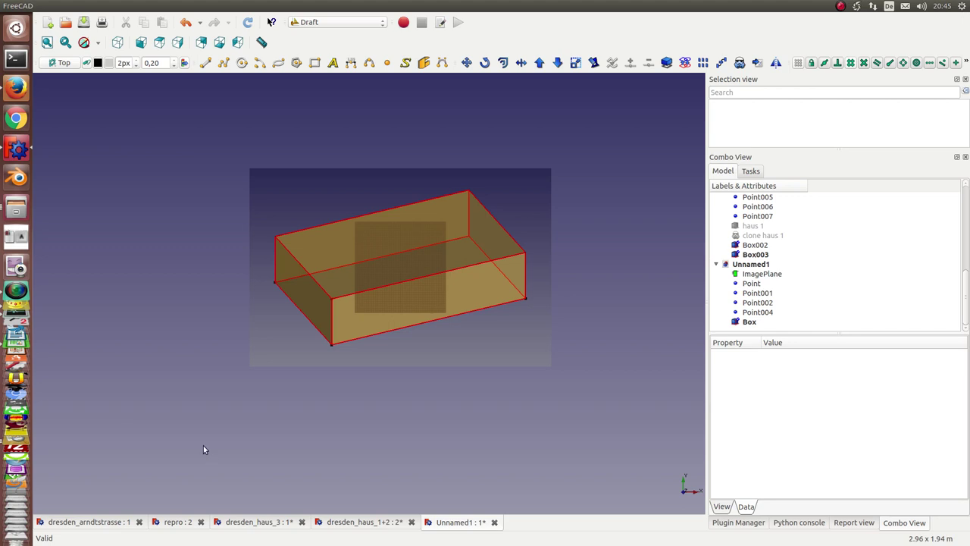
pyautogui.scroll(3, 203, 450)
pyautogui.scroll(2, 177, 436)
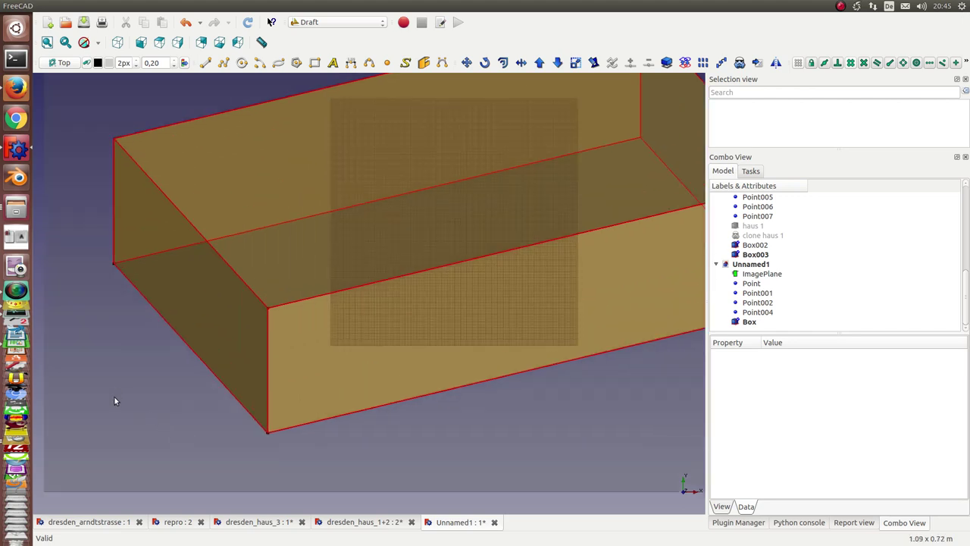
pyautogui.scroll(-2, 114, 394)
pyautogui.scroll(-1, 83, 426)
pyautogui.scroll(-2, 99, 436)
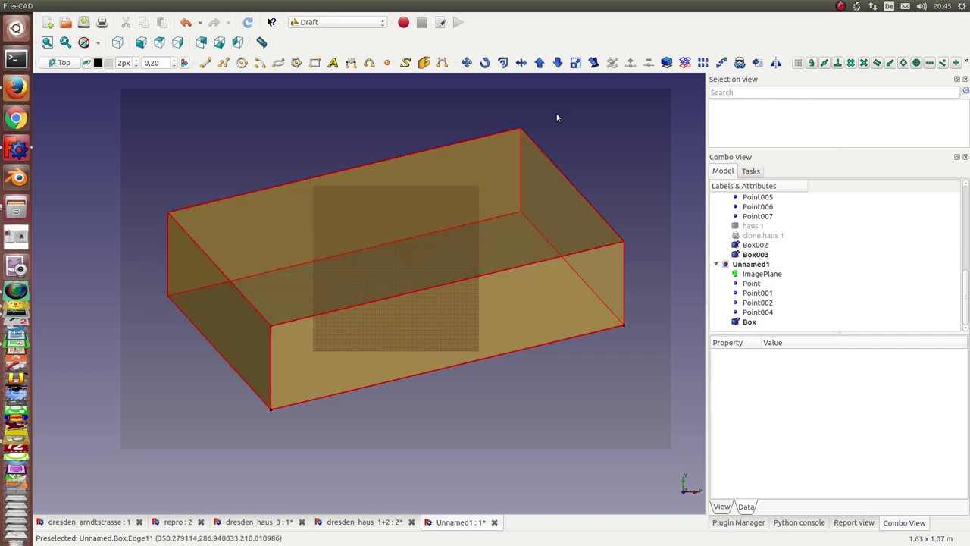
pyautogui.click(746, 322)
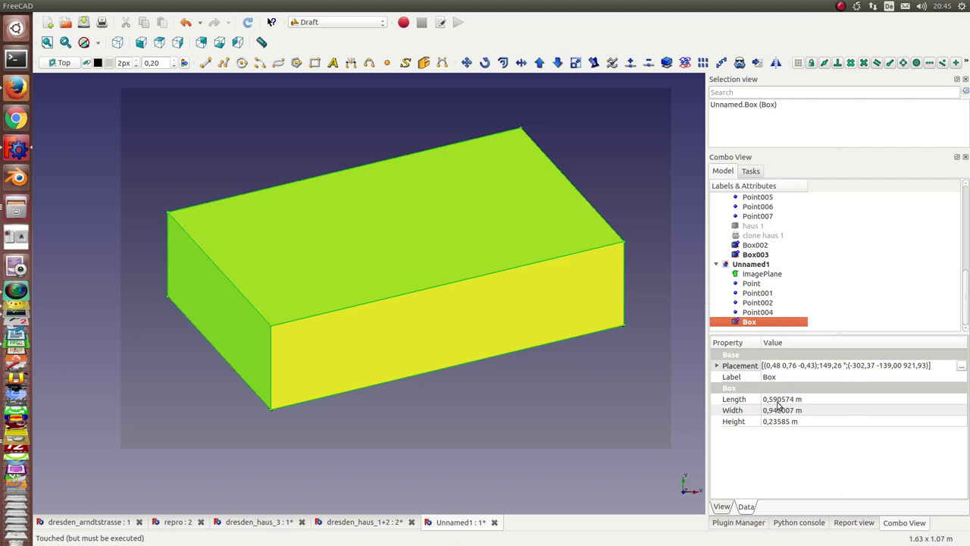
pyautogui.click(762, 275)
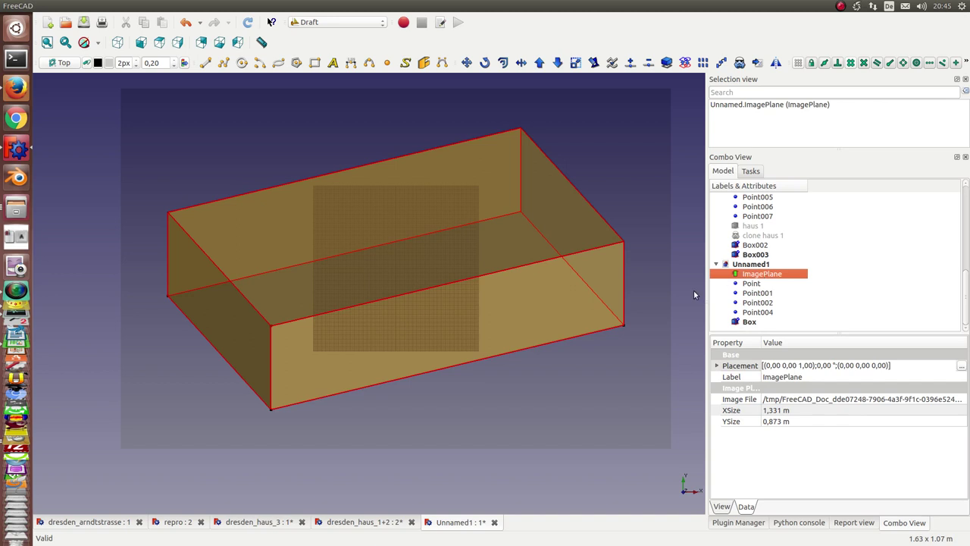
# Step: Delete the corner points and old Box, select ImagePlane, and show the Plugin Manager macros
pyautogui.click(753, 283)
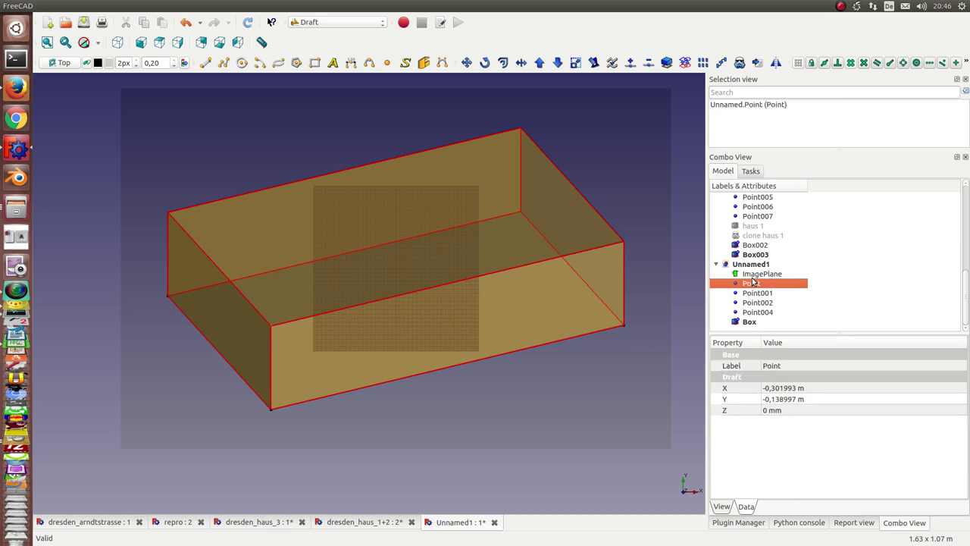
pyautogui.hotkey('shift', 'Down')
pyautogui.hotkey('shift', 'Down')
pyautogui.hotkey('shift', 'Down')
pyautogui.hotkey('shift', 'Down')
pyautogui.press('Delete')
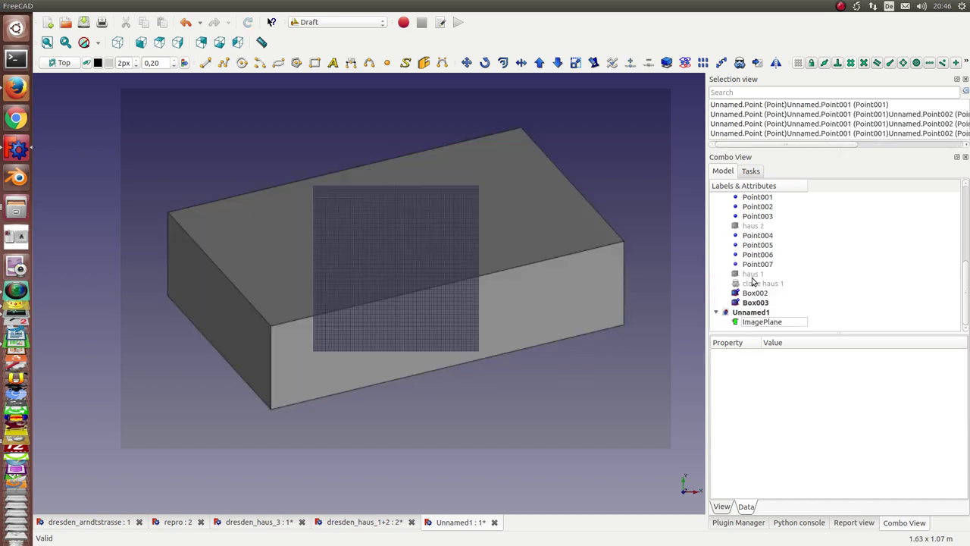
pyautogui.click(763, 324)
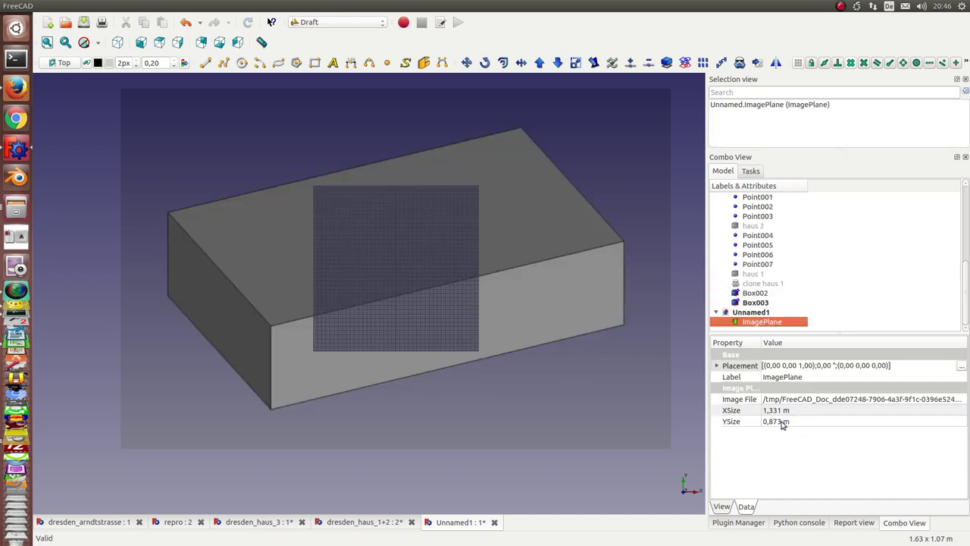
pyautogui.click(739, 523)
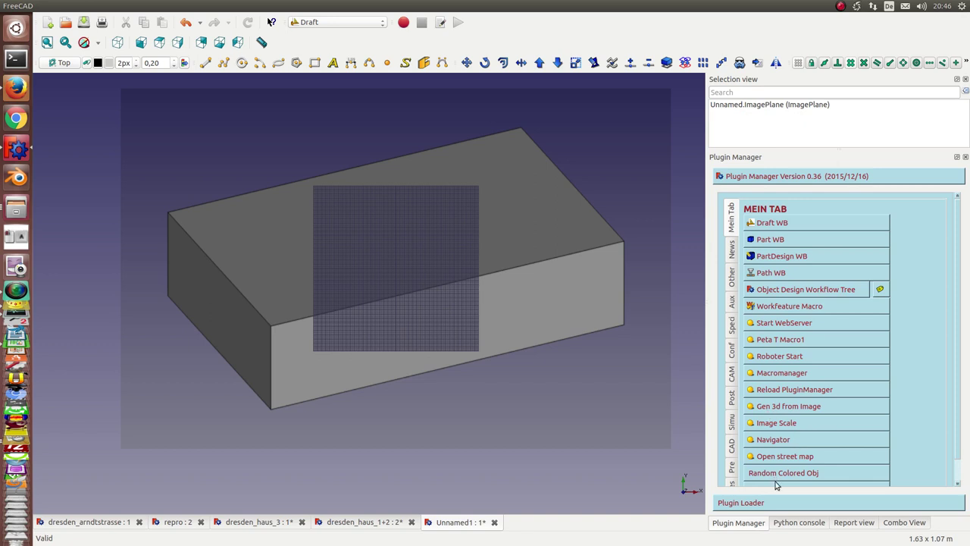
# Step: Rescale ImagePlane with Image Scale so the box's front vertical edge measures 10
pyautogui.click(771, 424)
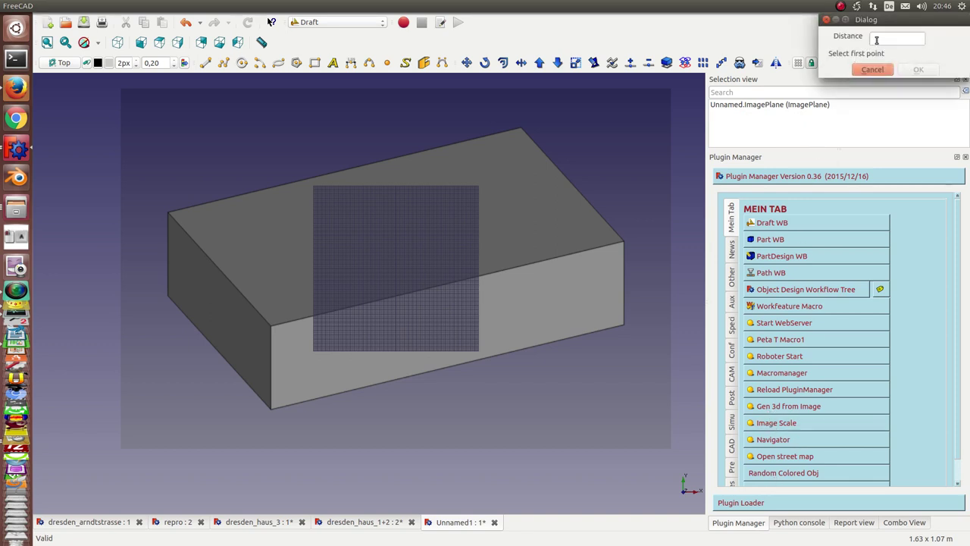
pyautogui.click(271, 412)
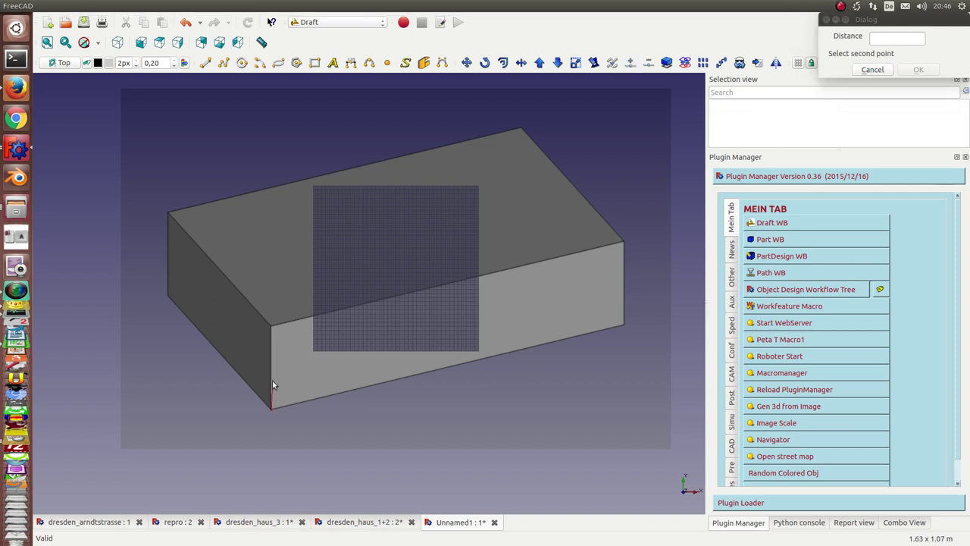
pyautogui.click(272, 326)
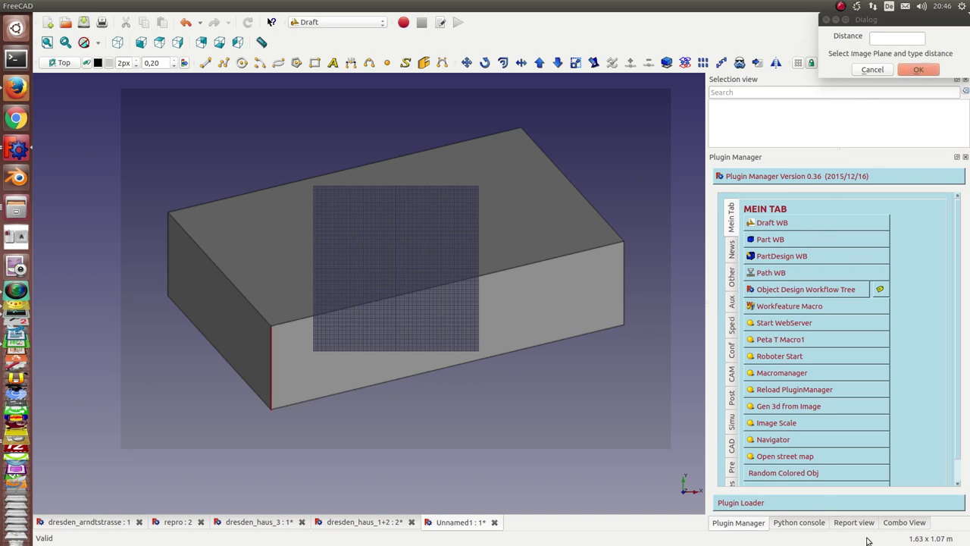
pyautogui.click(906, 524)
pyautogui.click(758, 322)
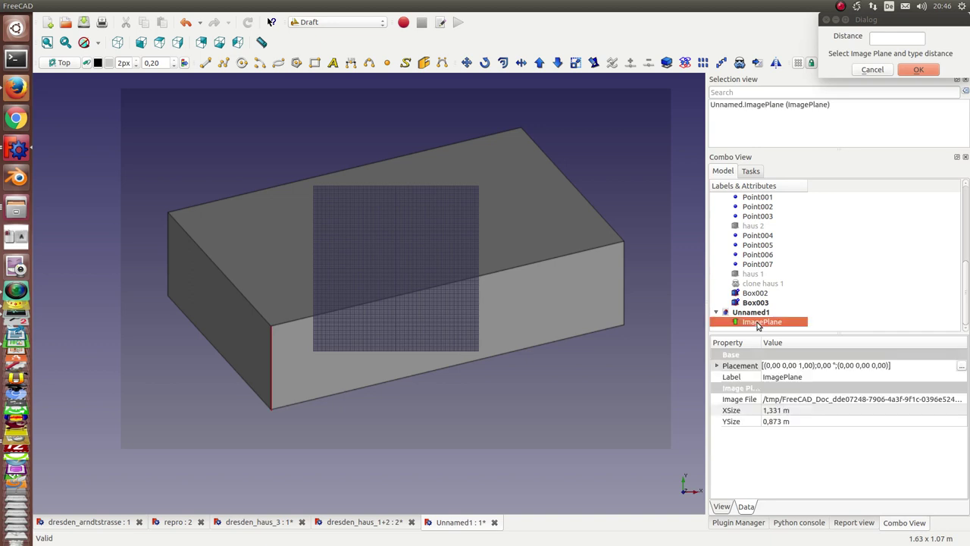
pyautogui.click(883, 38)
pyautogui.write('10')
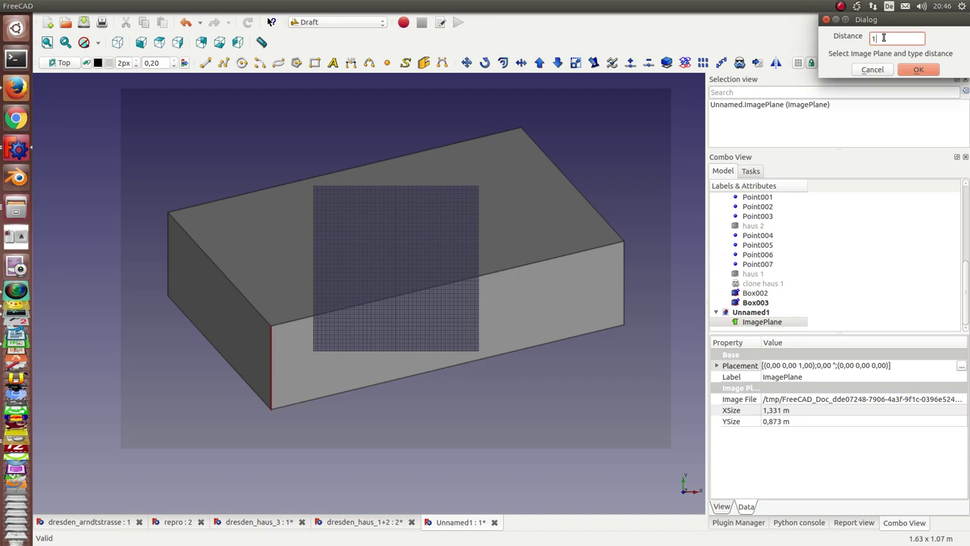
pyautogui.click(915, 69)
pyautogui.scroll(3, 484, 299)
pyautogui.scroll(4, 478, 295)
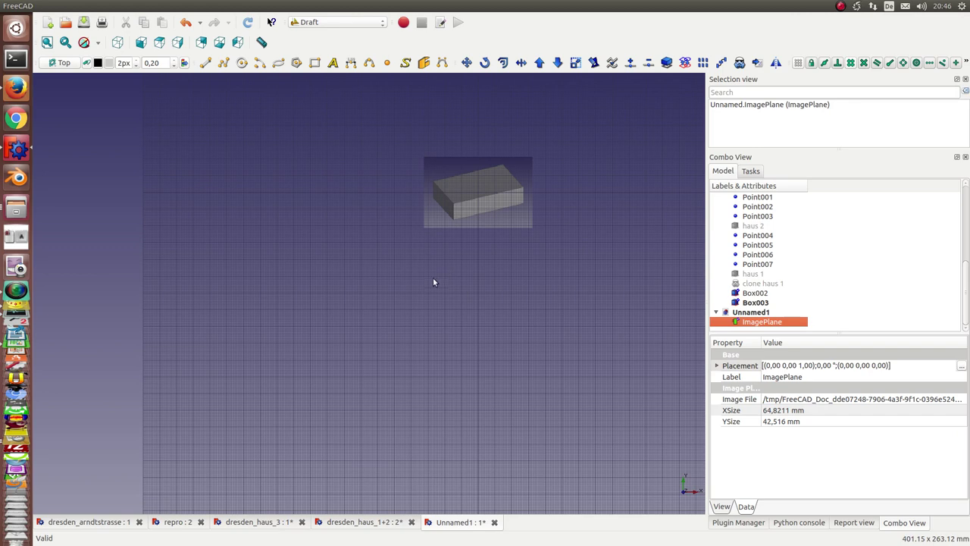
# Step: Pan and zoom until the rescaled image plane and its box fill the view centre
pyautogui.moveTo(433, 276); pyautogui.dragTo(332, 431, button='middle')
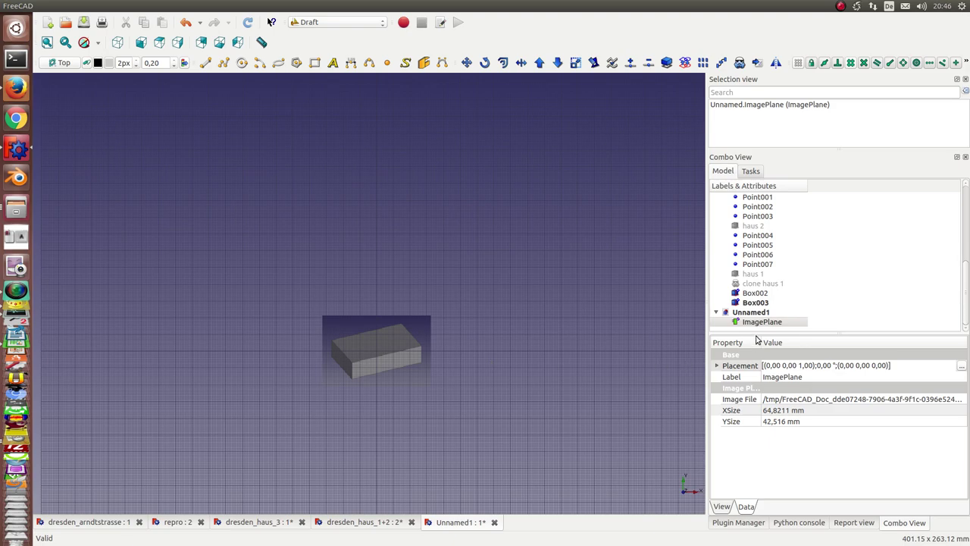
pyautogui.moveTo(568, 360)
pyautogui.mouseDown(button='middle')
pyautogui.moveTo(582, 210)
pyautogui.moveTo(568, 363)
pyautogui.mouseUp(button='middle')
pyautogui.scroll(2, 581, 211)
pyautogui.scroll(3, 582, 210)
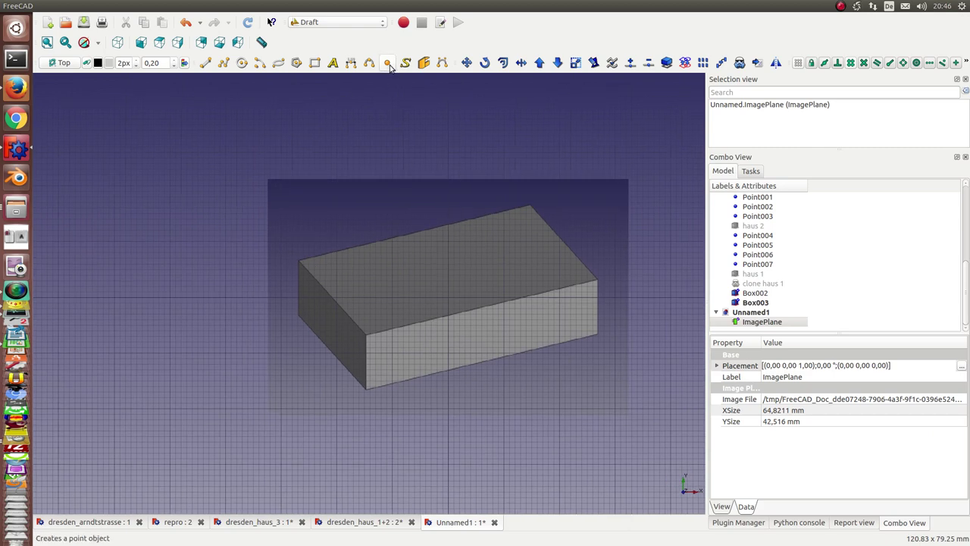
# Step: Place four Draft points on the box's bottom front, upper front, left and right corners, then select them
pyautogui.press('1')
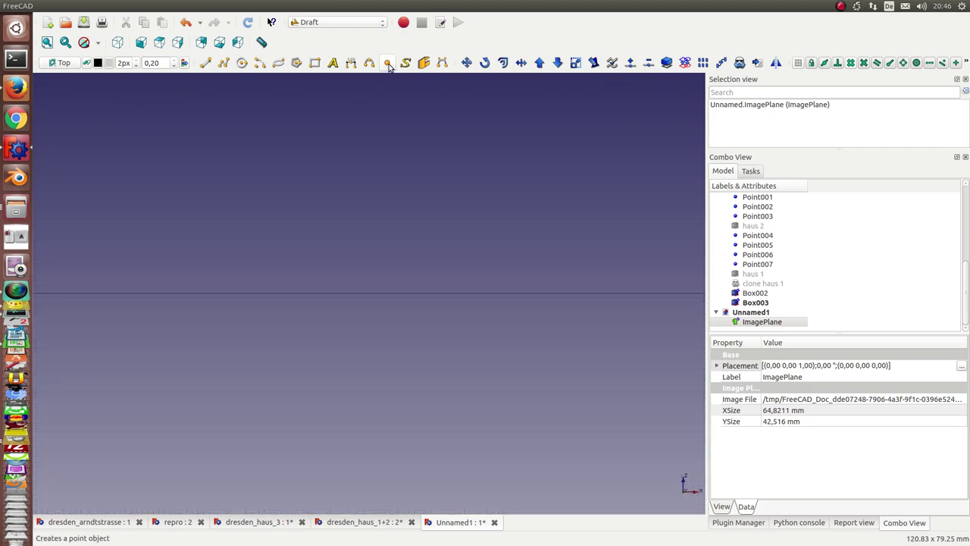
pyautogui.press('0')
pyautogui.click(388, 62)
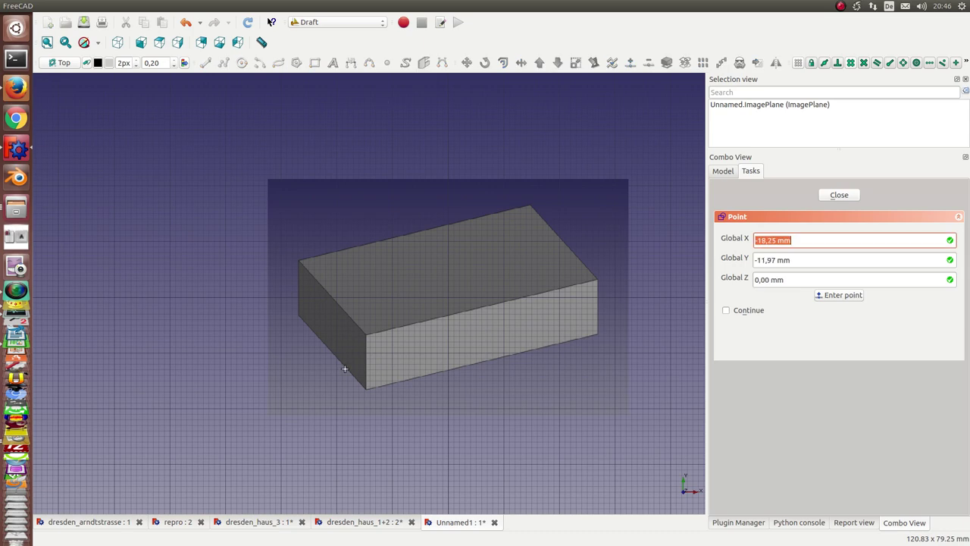
pyautogui.click(365, 388)
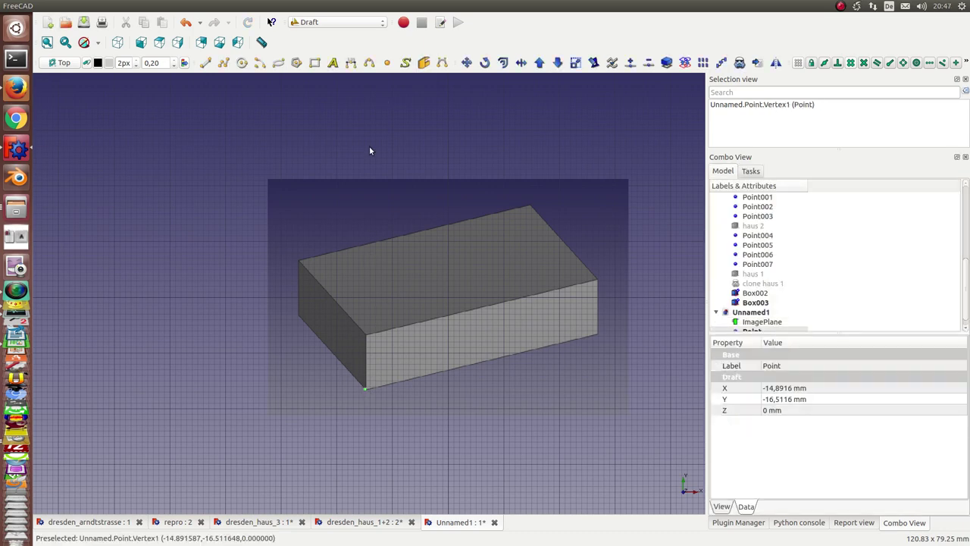
pyautogui.click(388, 63)
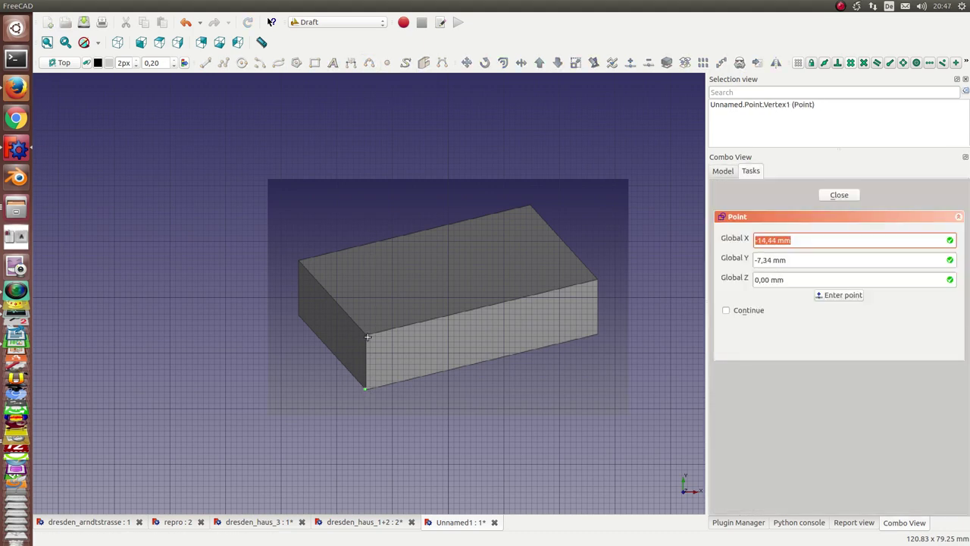
pyautogui.click(364, 333)
pyautogui.click(388, 63)
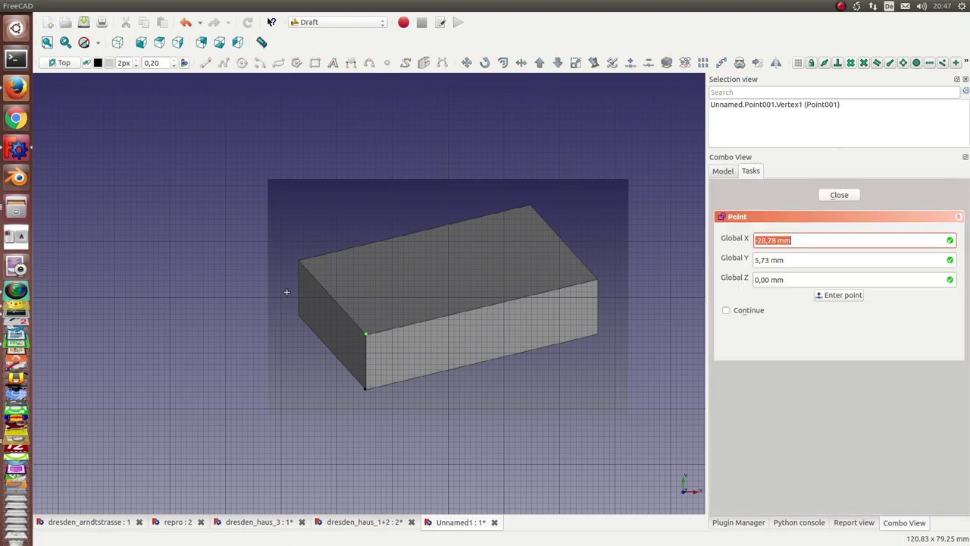
pyautogui.click(298, 316)
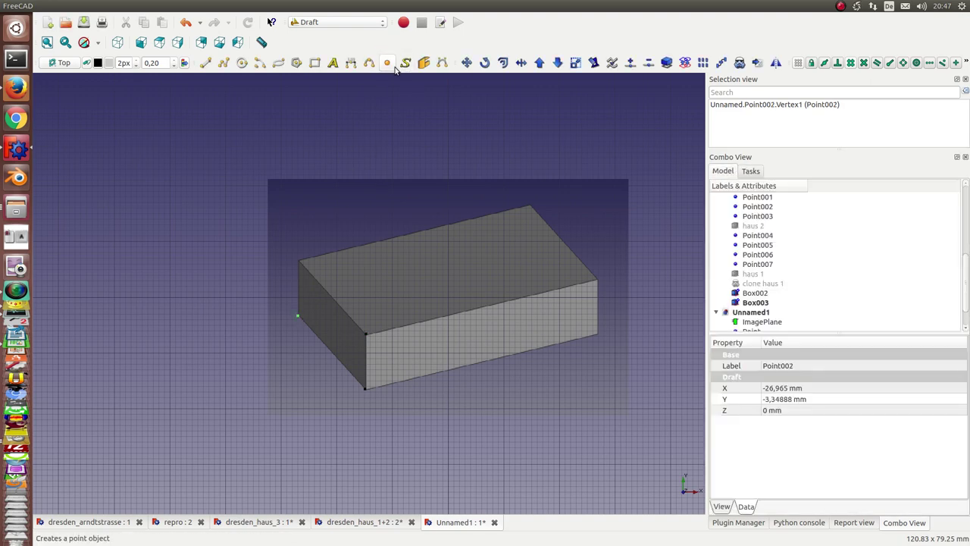
pyautogui.click(597, 331)
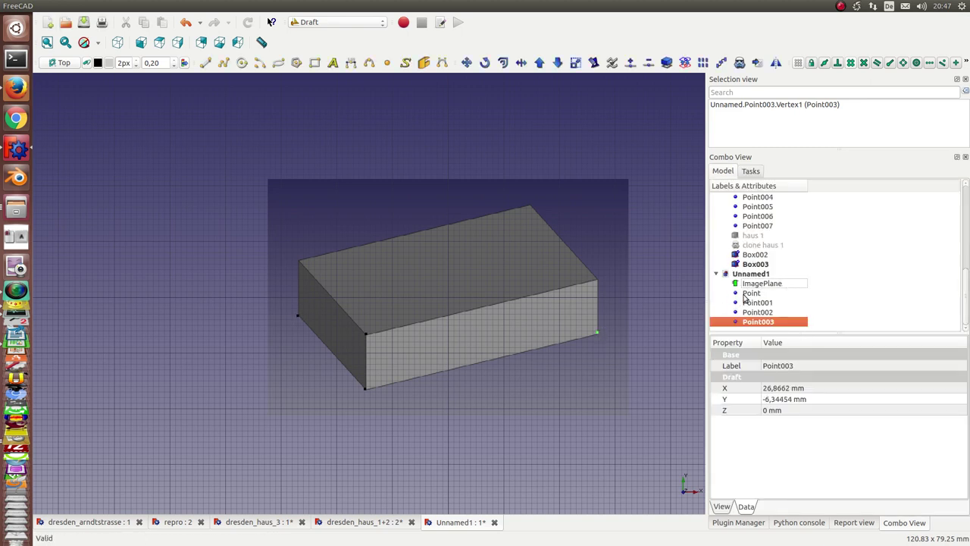
pyautogui.click(746, 294)
pyautogui.hotkey('shift', 'Down')
pyautogui.hotkey('shift', 'Down')
pyautogui.hotkey('shift', 'Down')
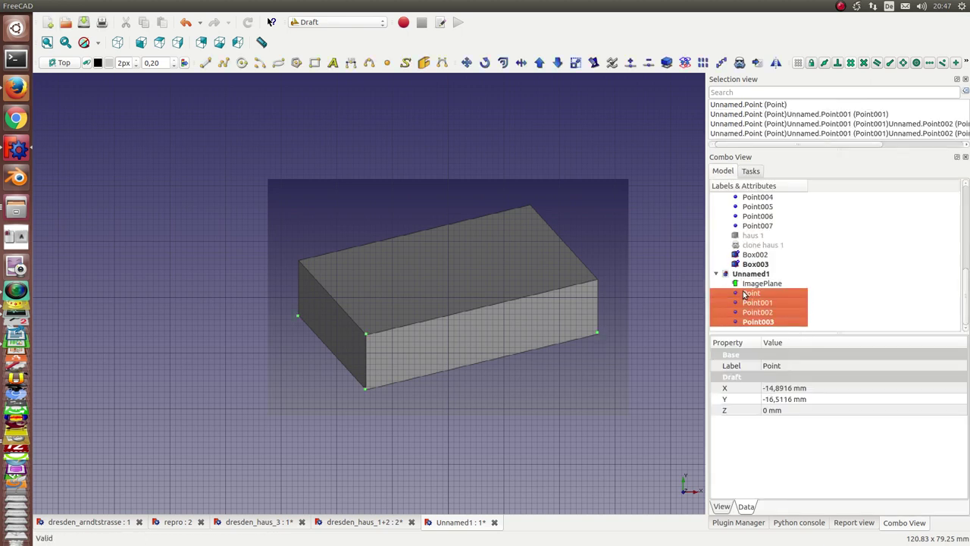
# Step: Generate a Box from the four picked points with the Gen 3d from Image macro
pyautogui.click(745, 526)
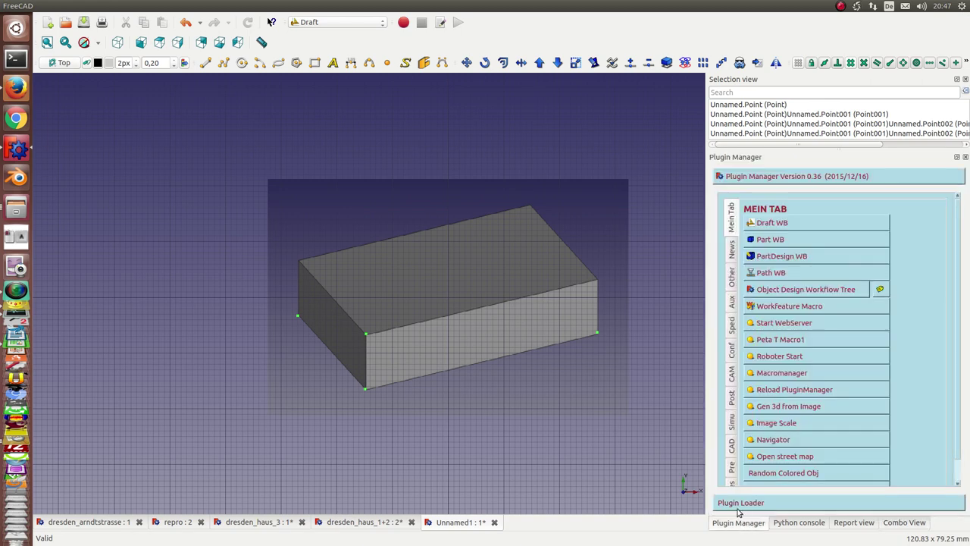
pyautogui.click(773, 409)
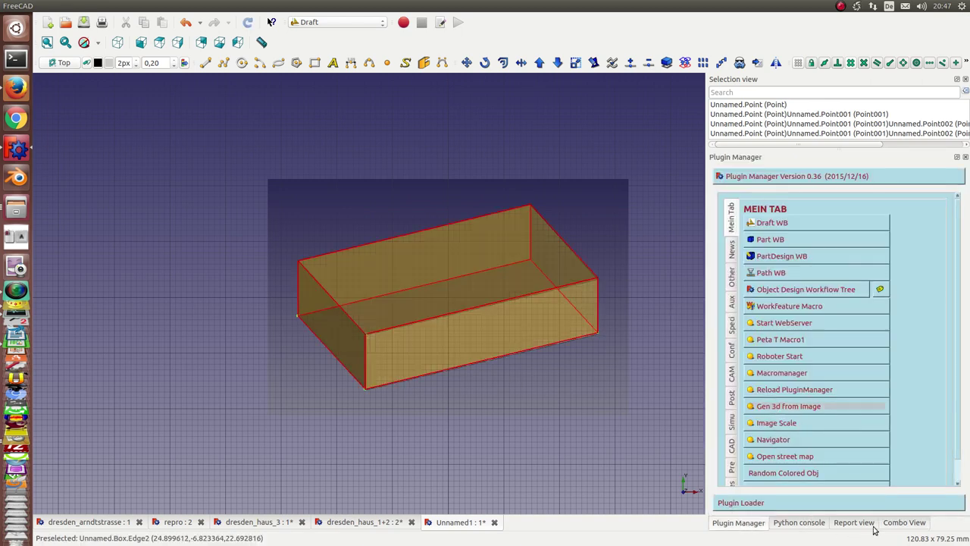
pyautogui.click(902, 525)
# Step: Check the new Box's 28,2573 × 46,1858 × 11,545 mm dimensions against Cube001 in repro
pyautogui.moveTo(768, 287); pyautogui.dragTo(798, 311)
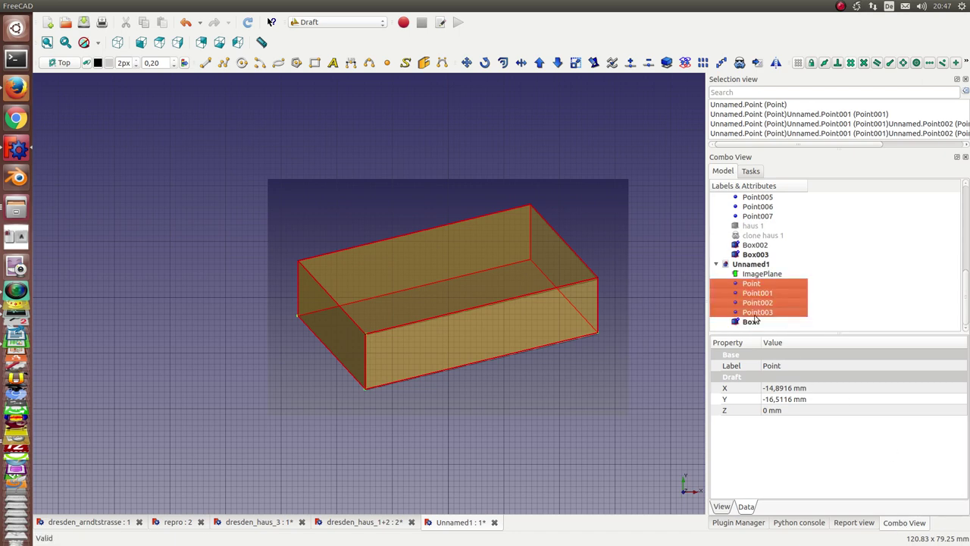
pyautogui.click(747, 322)
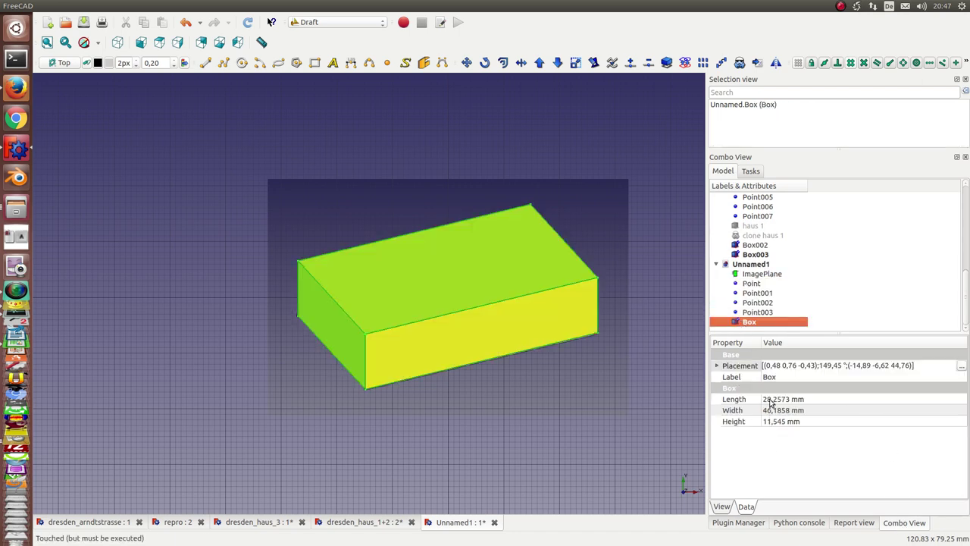
pyautogui.scroll(5, 754, 273)
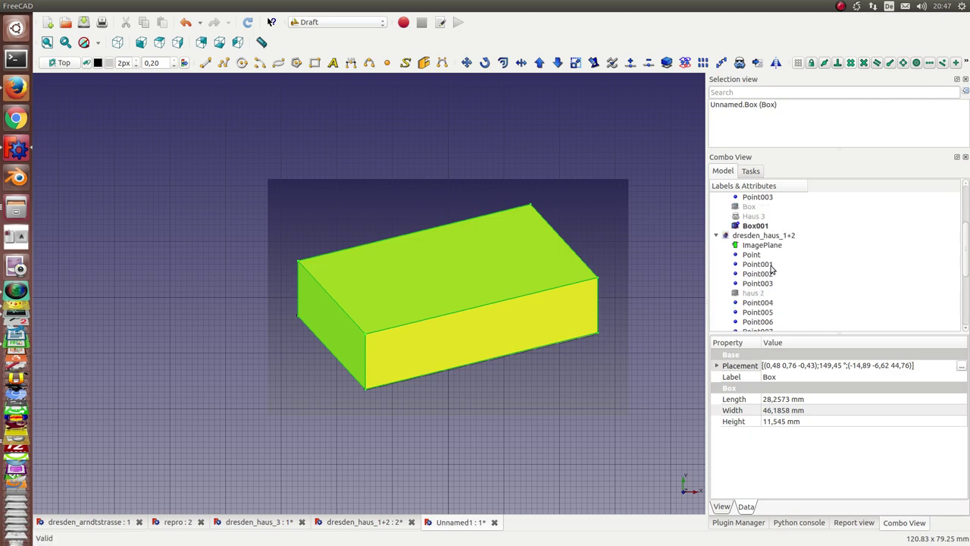
pyautogui.scroll(5, 767, 234)
pyautogui.click(758, 216)
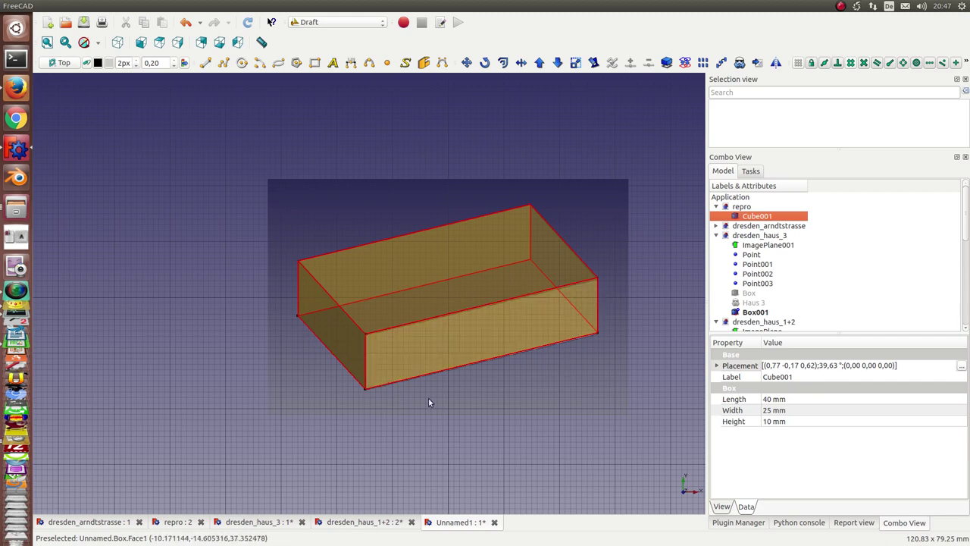
pyautogui.scroll(5, 428, 400)
pyautogui.scroll(2, 420, 377)
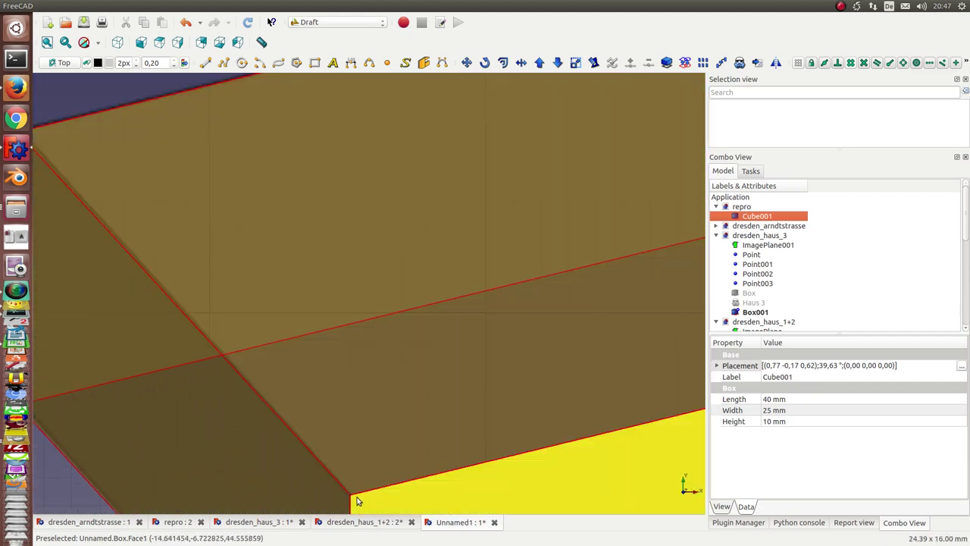